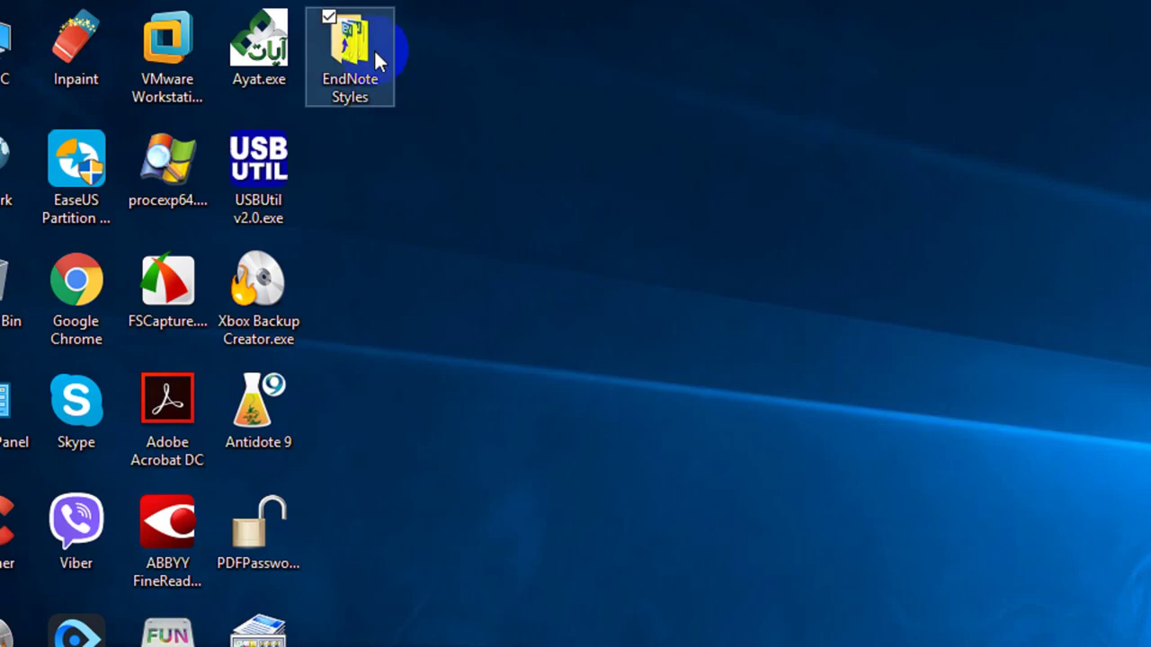
Open the EndNote Styles folder from the desktop, select all its files and dock its window to the right half of the screen.
{"action": "left_click", "coordinate": [216, 26]}
{"action": "double_click", "coordinate": [374, 48]}
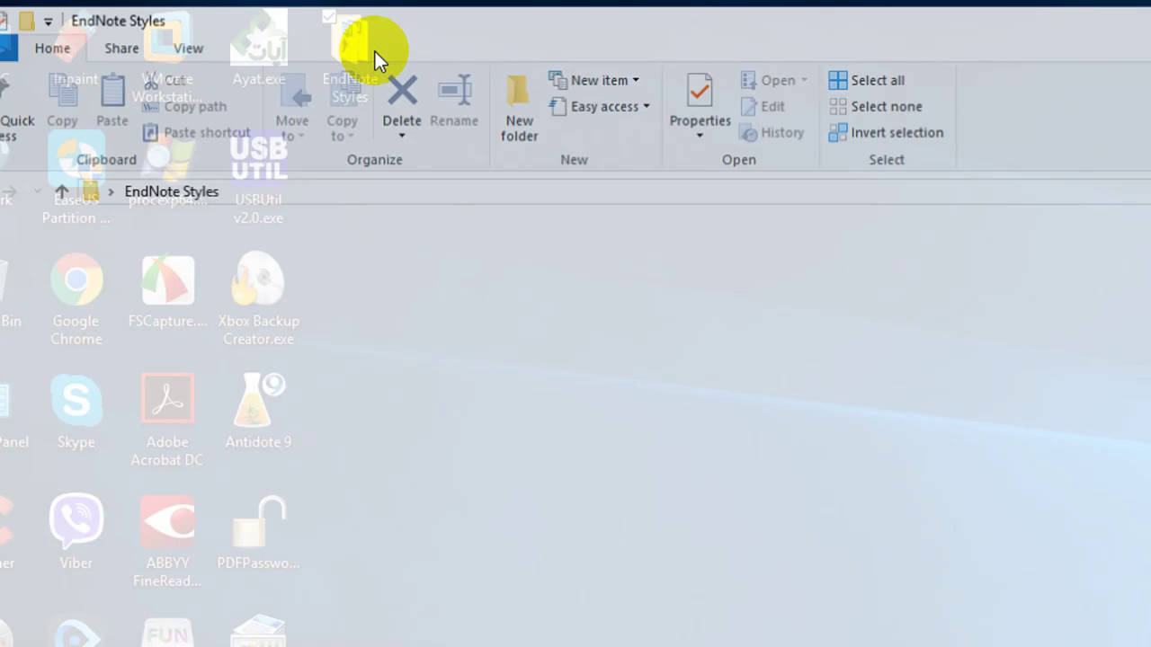
{"action": "left_click", "coordinate": [213, 227]}
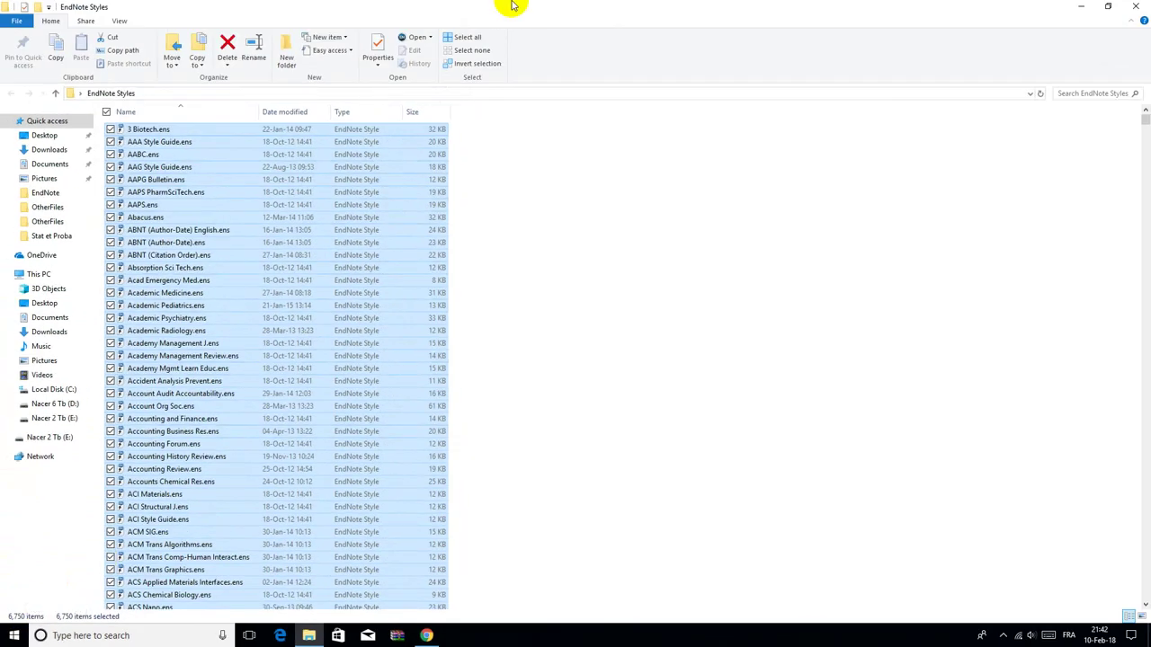
{"action": "left_click_drag", "start_coordinate": [513, 7], "coordinate": [1147, 216]}
{"action": "left_click", "coordinate": [519, 143]}
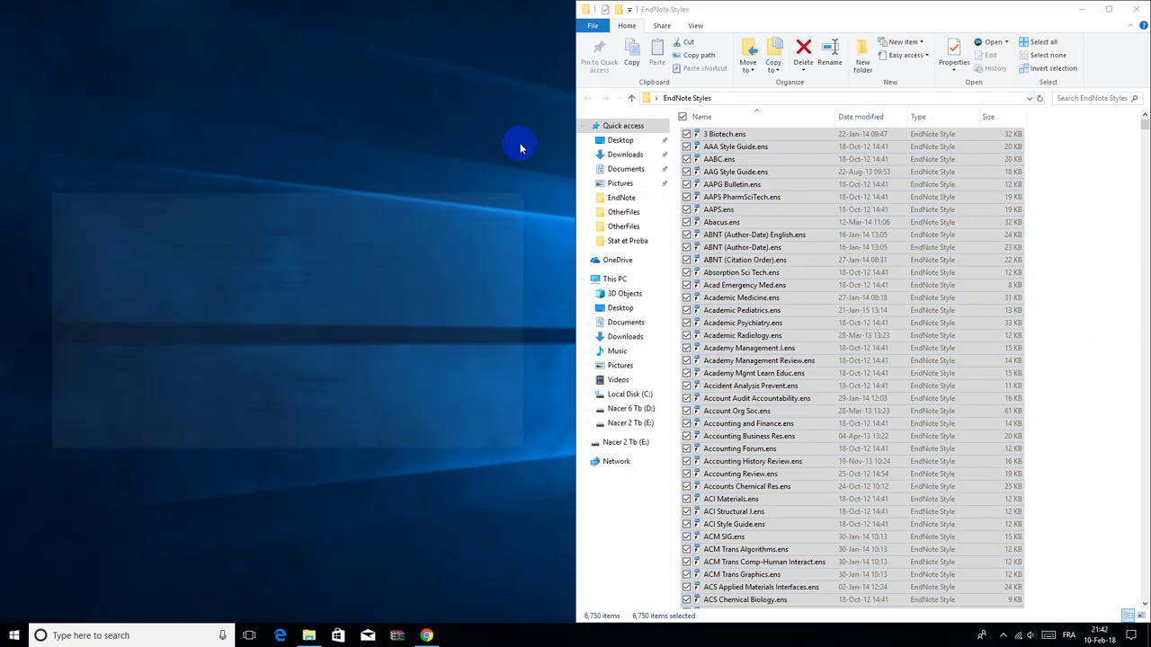
Open This PC docked beside the EndNote Styles window and enter Local Disk (C:).
{"action": "double_click", "coordinate": [25, 30]}
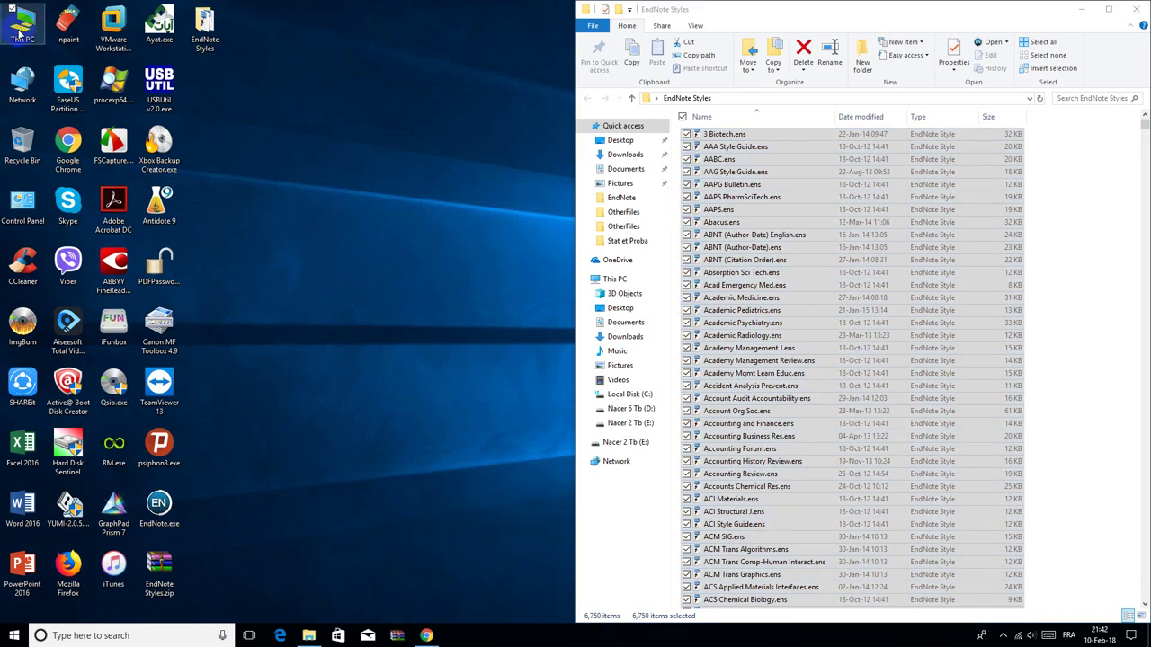
{"action": "left_click_drag", "start_coordinate": [449, 159], "coordinate": [2, 155]}
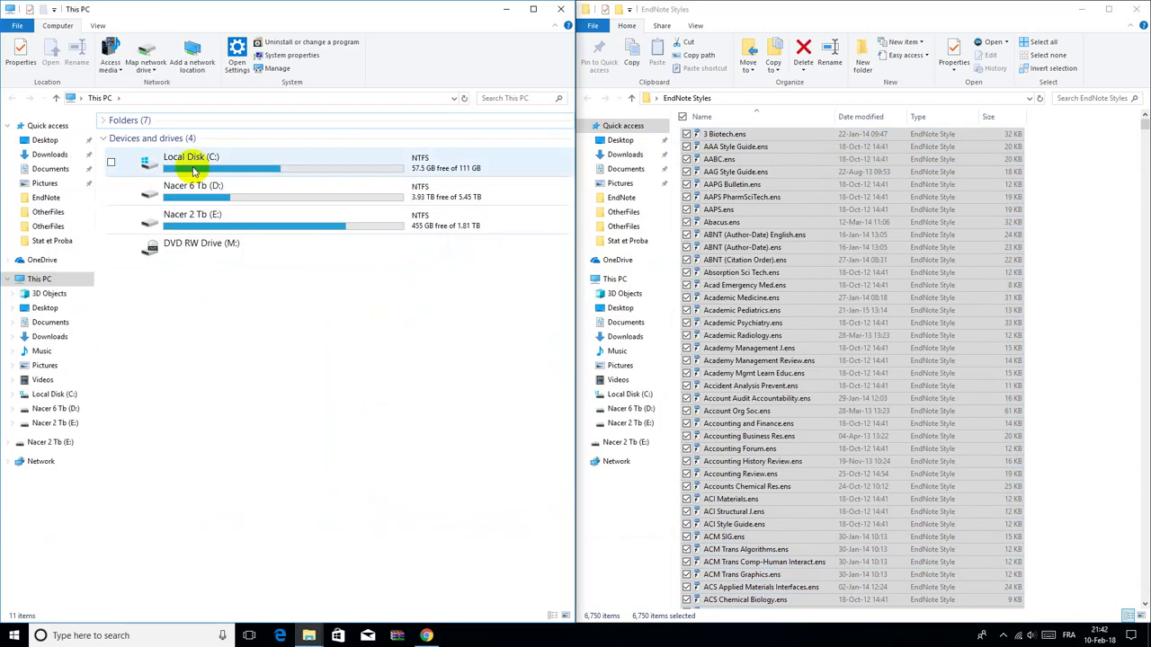
{"action": "left_click", "coordinate": [269, 167]}
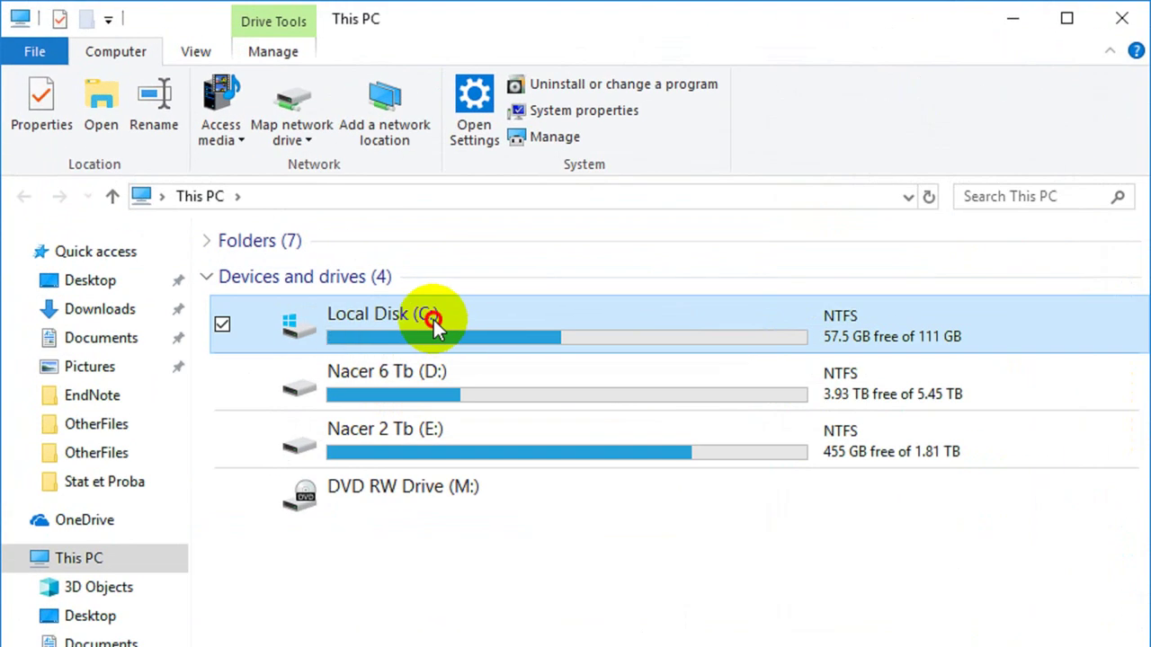
{"action": "double_click", "coordinate": [420, 303]}
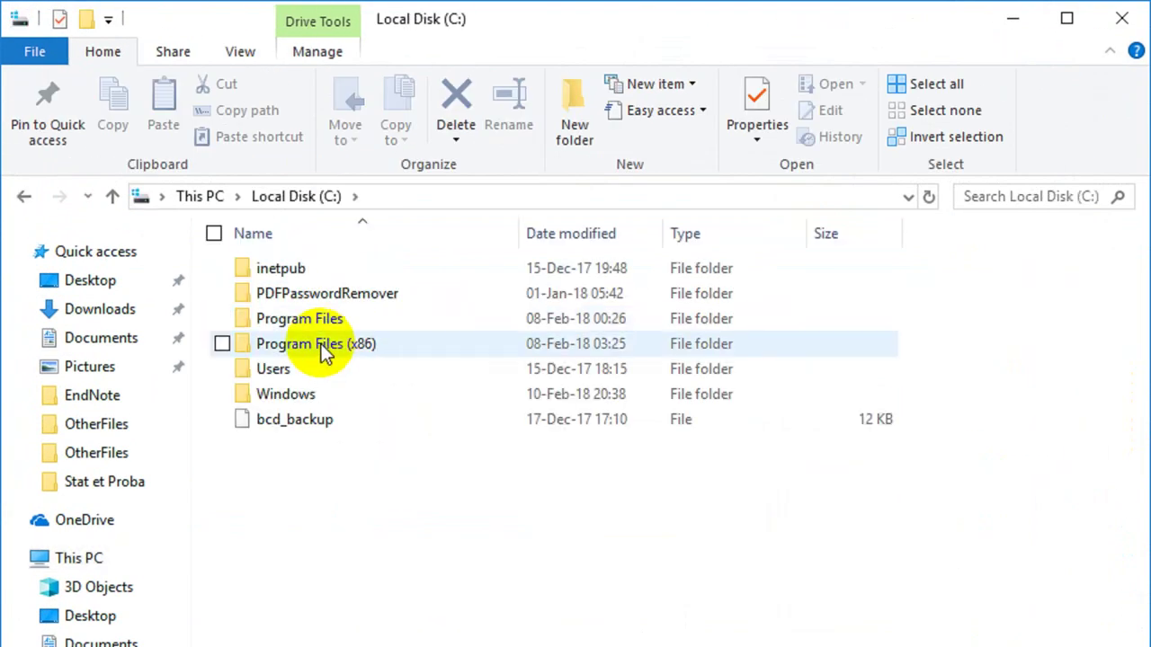
Browse through Program Files (x86) and EndNote X8 to open the Styles folder.
{"action": "double_click", "coordinate": [321, 347]}
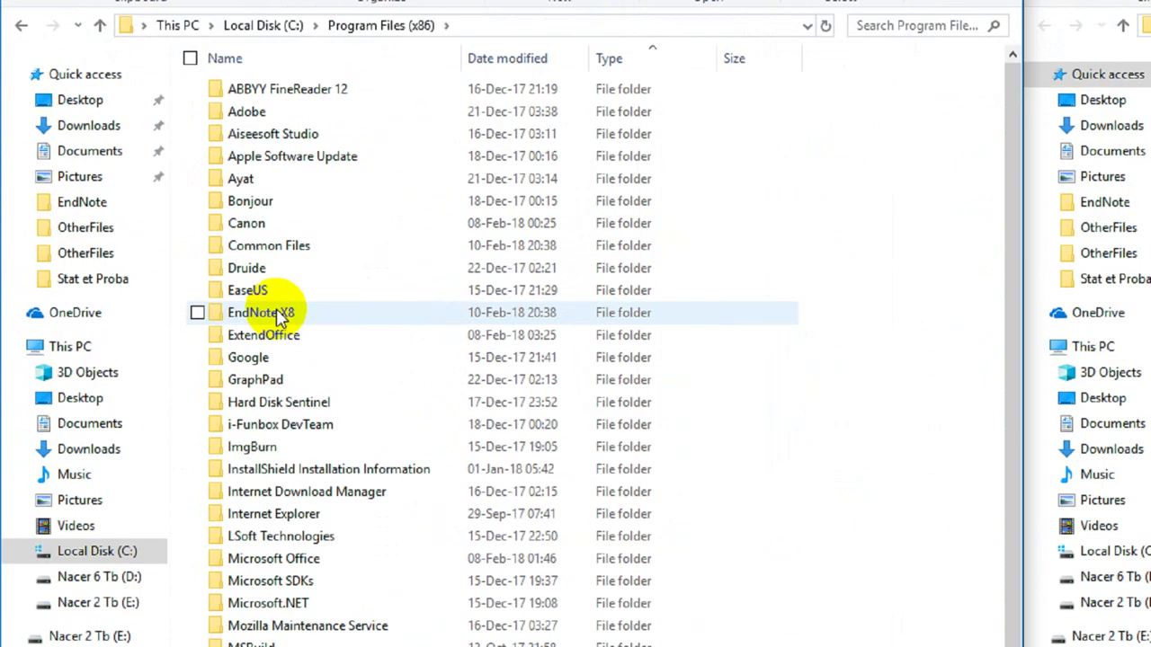
{"action": "double_click", "coordinate": [277, 314]}
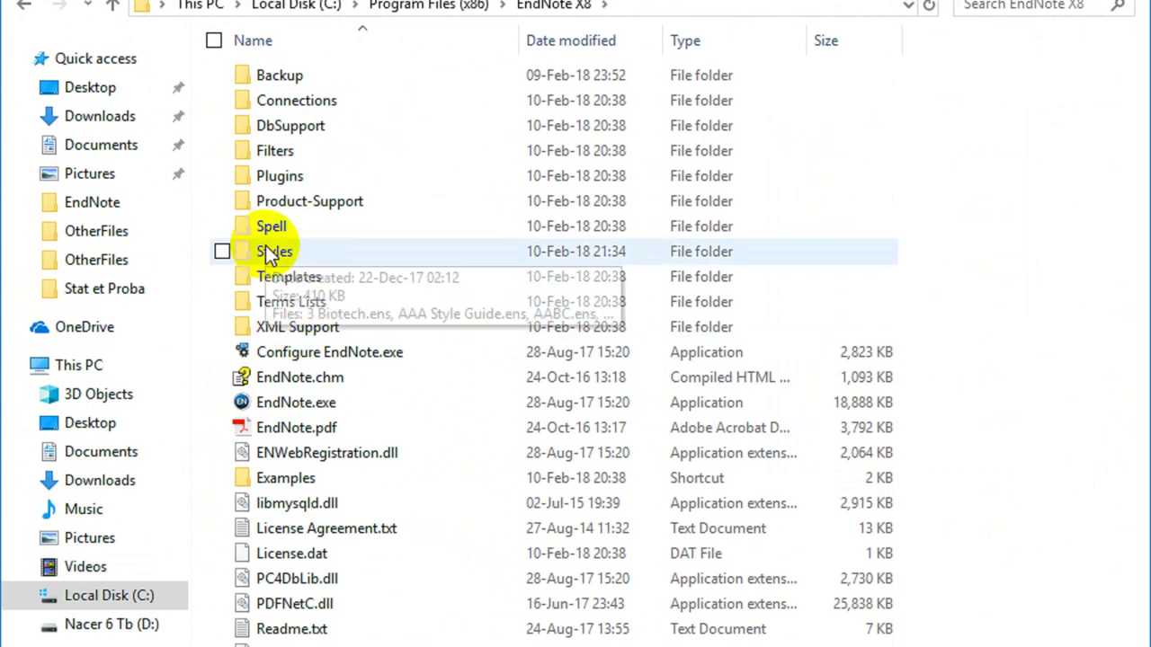
{"action": "left_click", "coordinate": [290, 253]}
{"action": "left_click", "coordinate": [267, 256]}
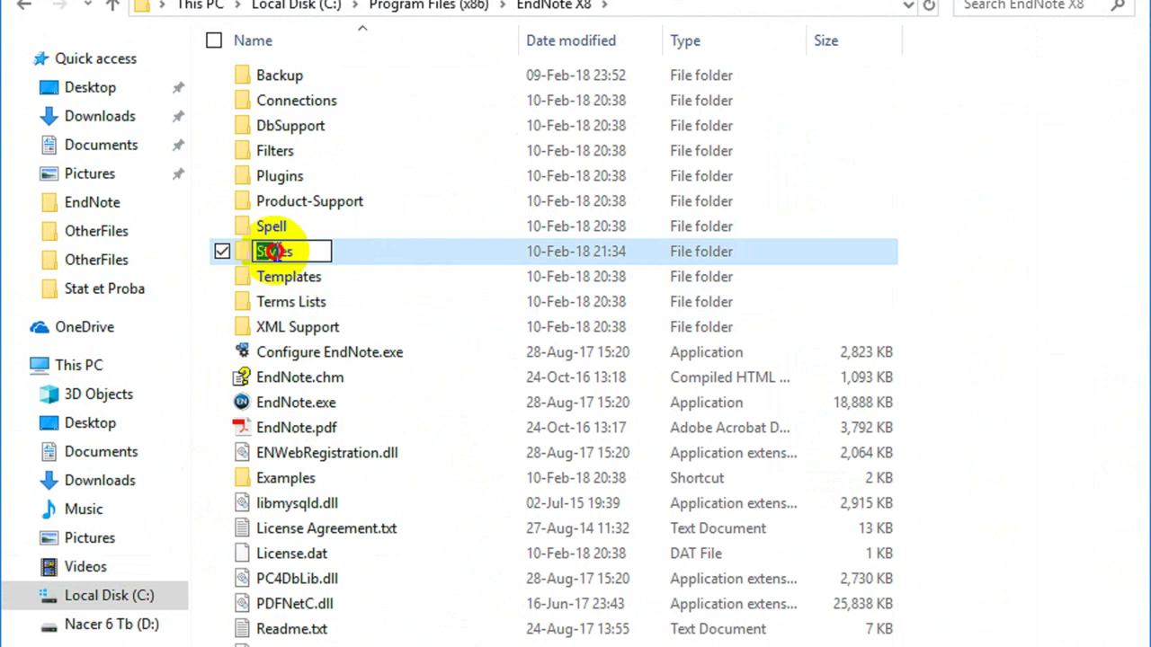
{"action": "key", "text": "Escape"}
{"action": "double_click", "coordinate": [304, 255]}
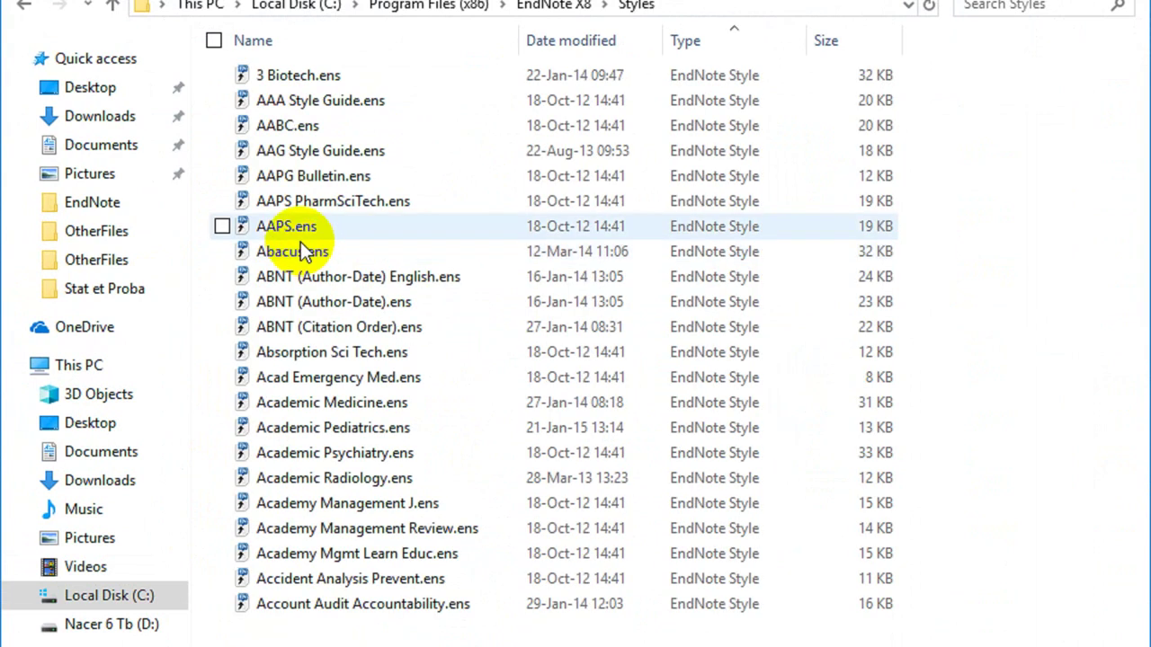
Move all files from EndNote Styles into the EndNote X8 Styles folder, replacing same-named files and granting administrator permission.
{"action": "left_click", "coordinate": [214, 151]}
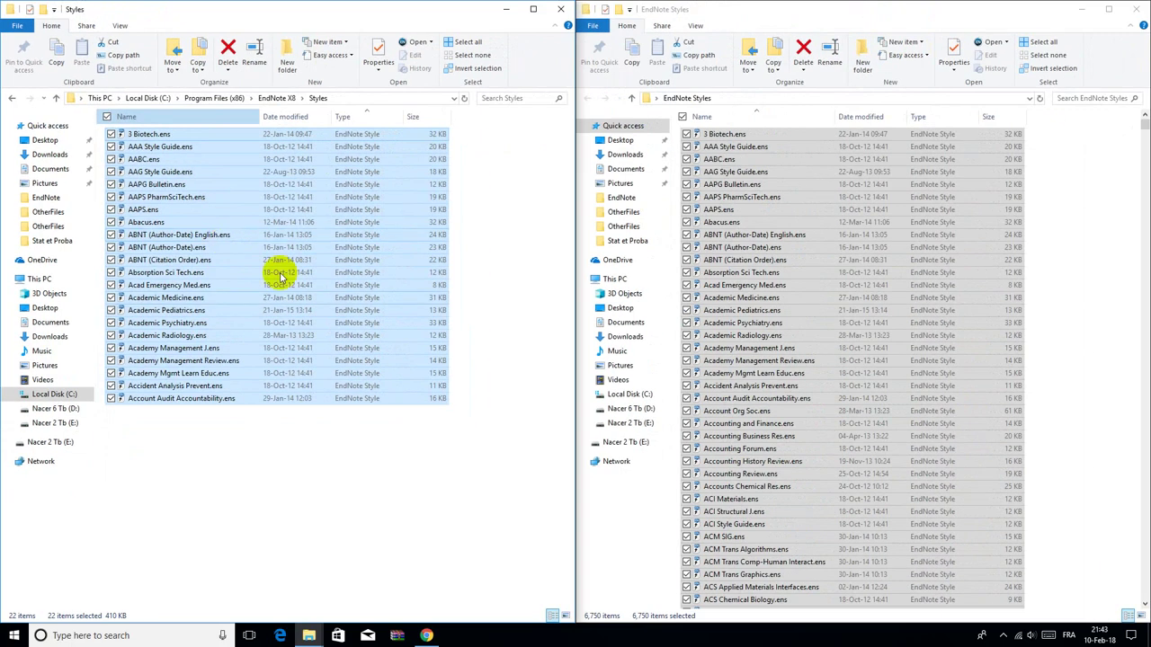
{"action": "left_click", "coordinate": [749, 136]}
{"action": "left_click", "coordinate": [683, 116]}
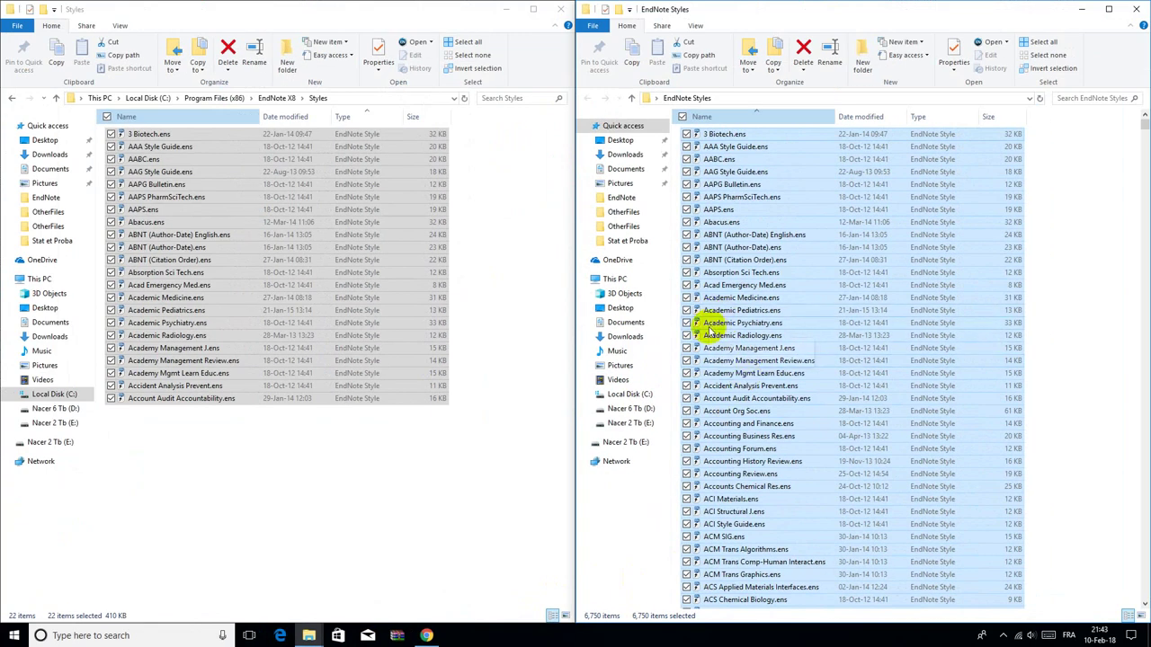
{"action": "left_click_drag", "start_coordinate": [709, 328], "coordinate": [282, 496]}
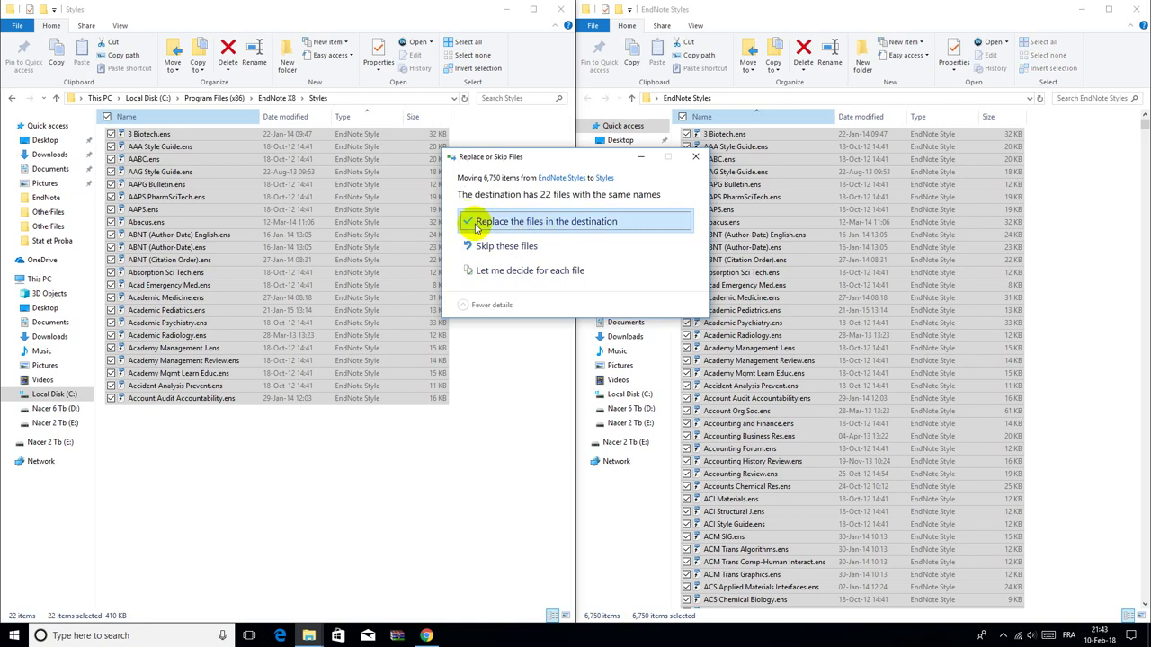
{"action": "left_click", "coordinate": [518, 226]}
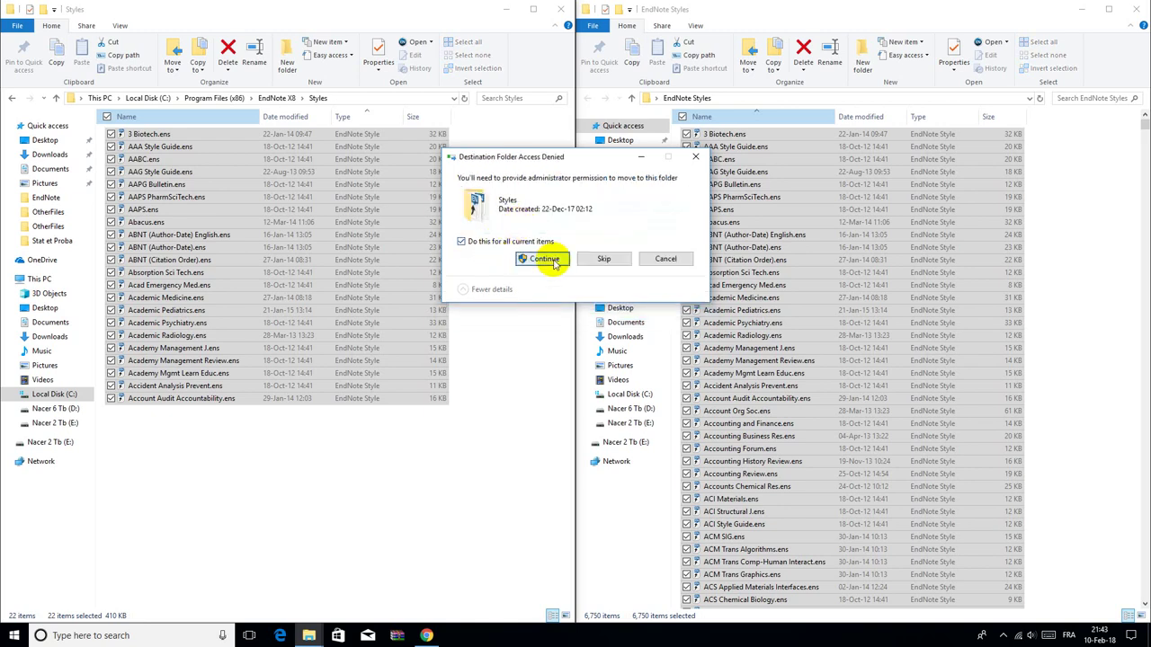
{"action": "left_click", "coordinate": [542, 259]}
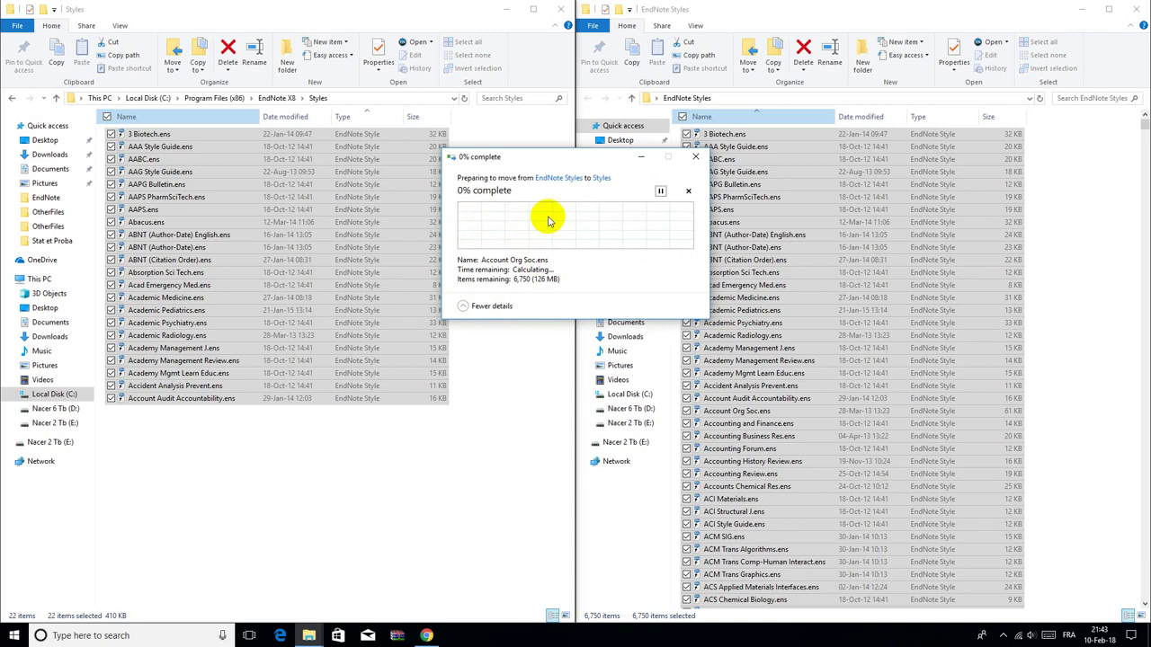
{"action": "left_click", "coordinate": [512, 374]}
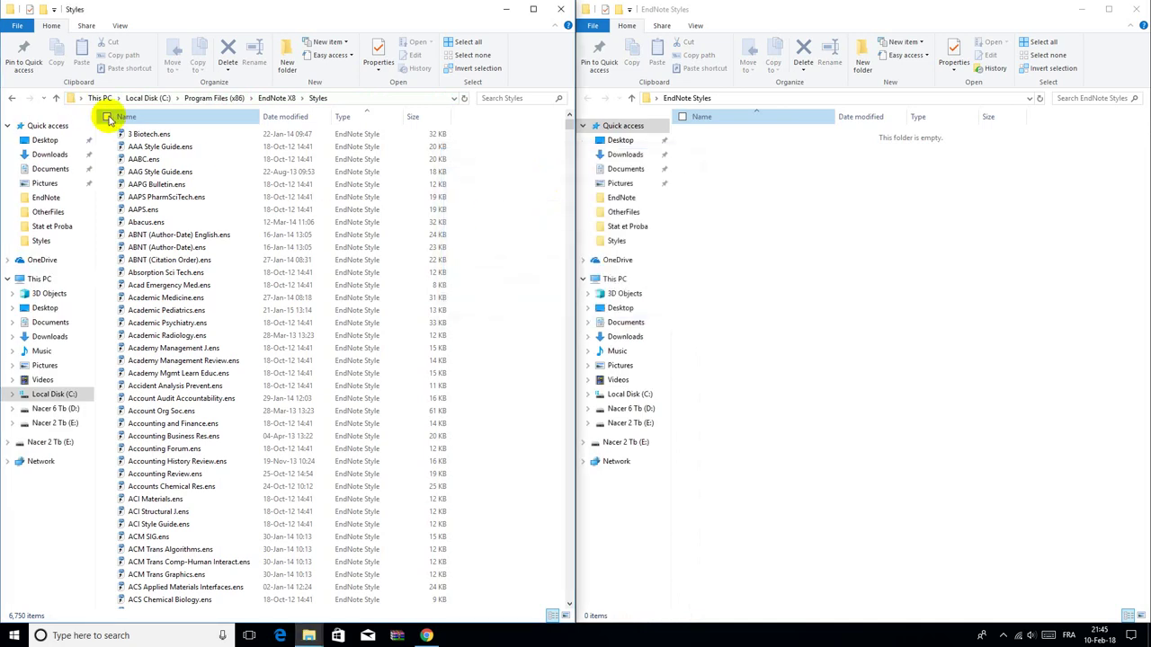
Reopen the EndNote X8 Styles folder to check the moved style files, and close both folder windows.
{"action": "left_click", "coordinate": [55, 98]}
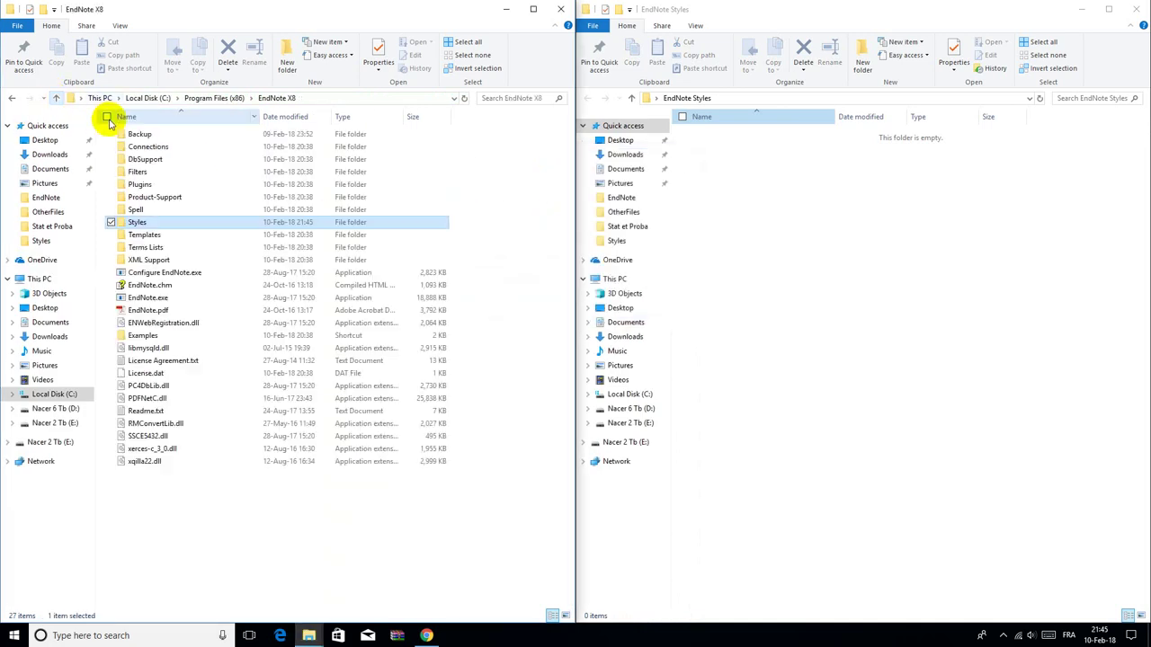
{"action": "double_click", "coordinate": [149, 222]}
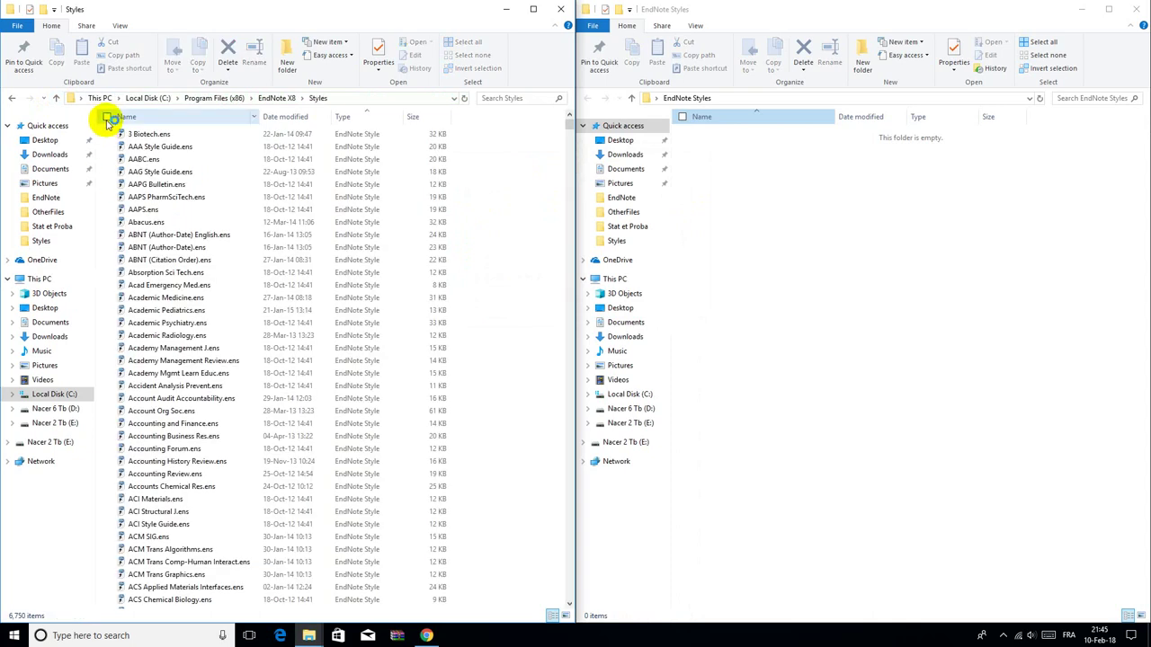
{"action": "left_click", "coordinate": [107, 117]}
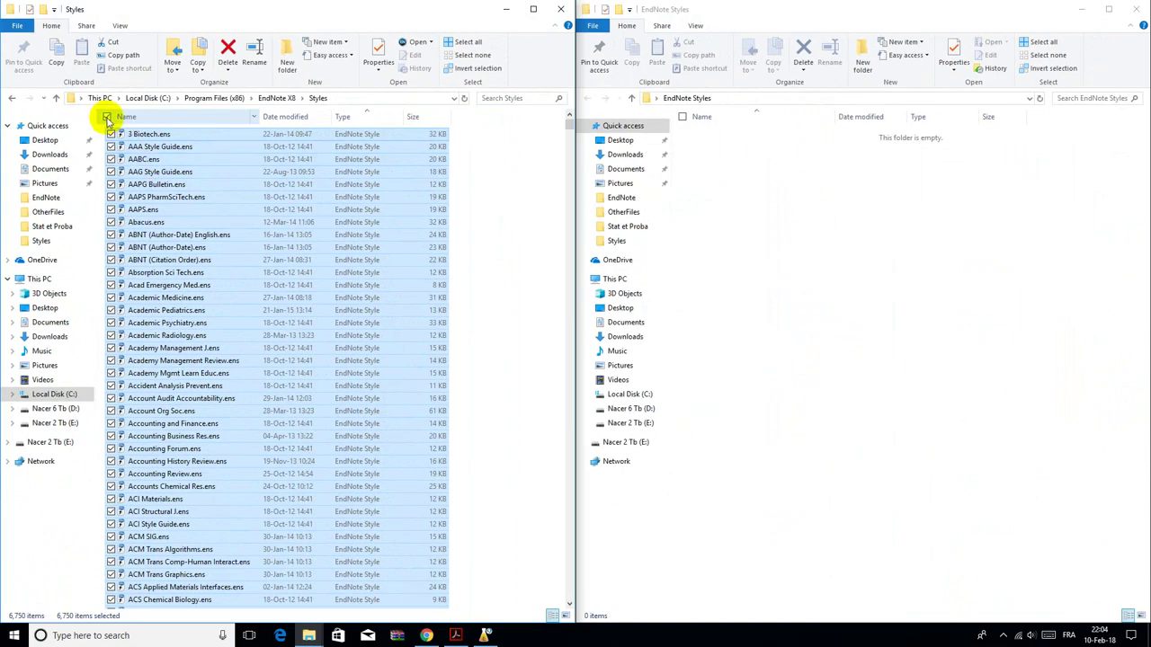
{"action": "left_click", "coordinate": [107, 118]}
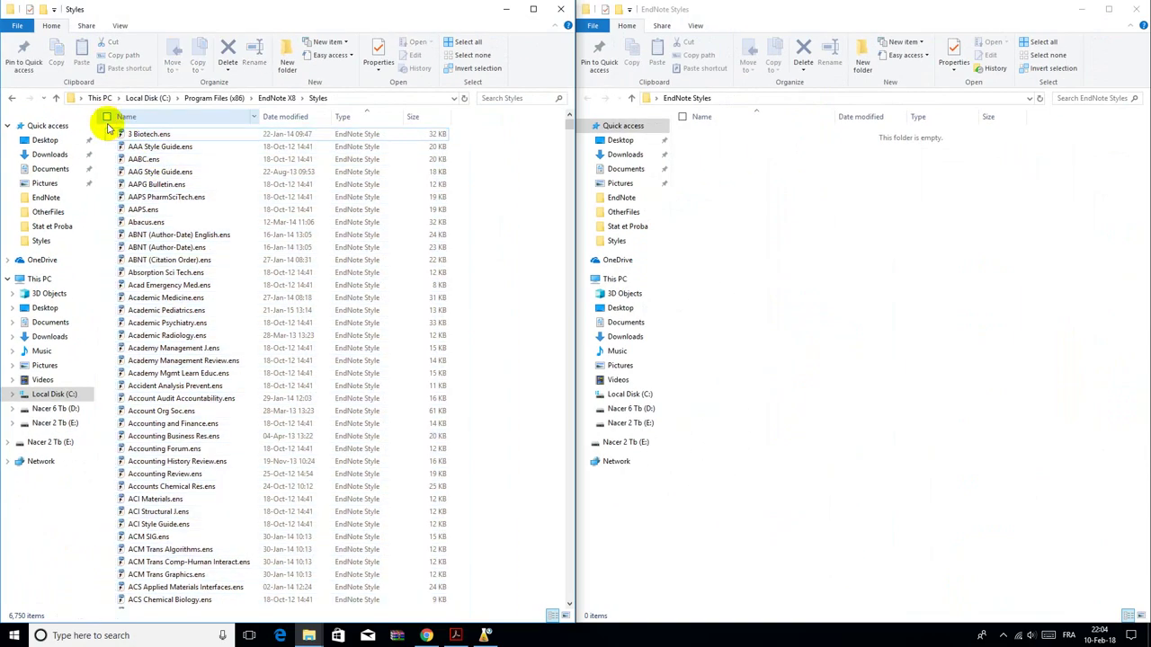
{"action": "left_click", "coordinate": [1139, 9]}
{"action": "left_click", "coordinate": [561, 9]}
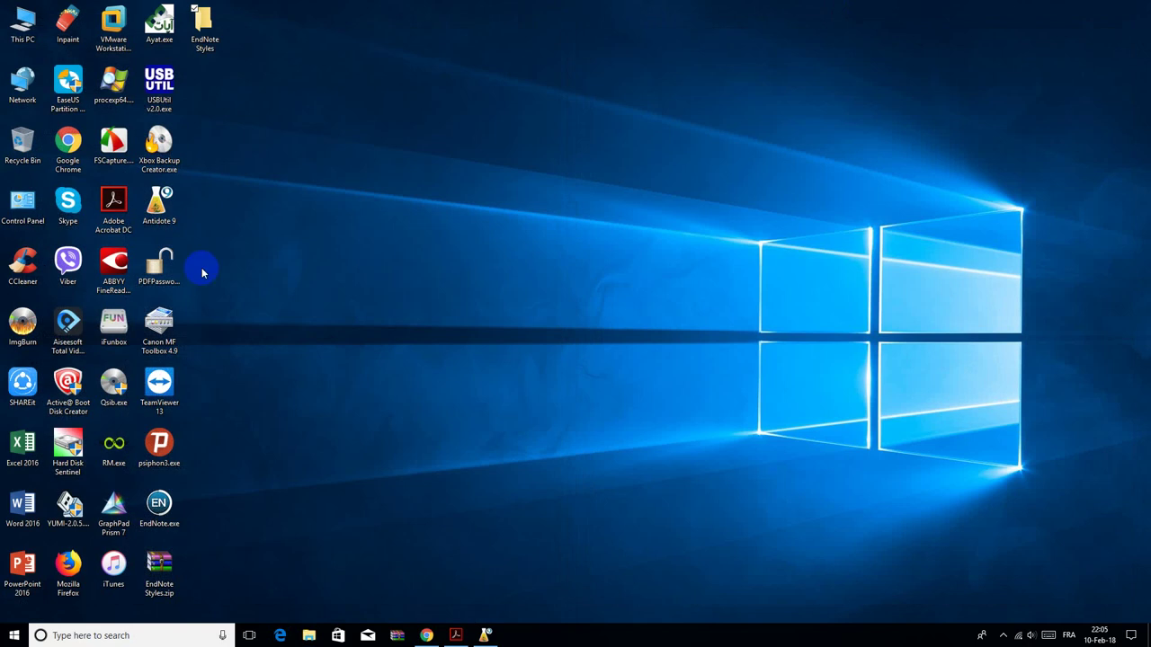
Create a blank document in Word 2016 and set the font size to 20.
{"action": "double_click", "coordinate": [23, 505]}
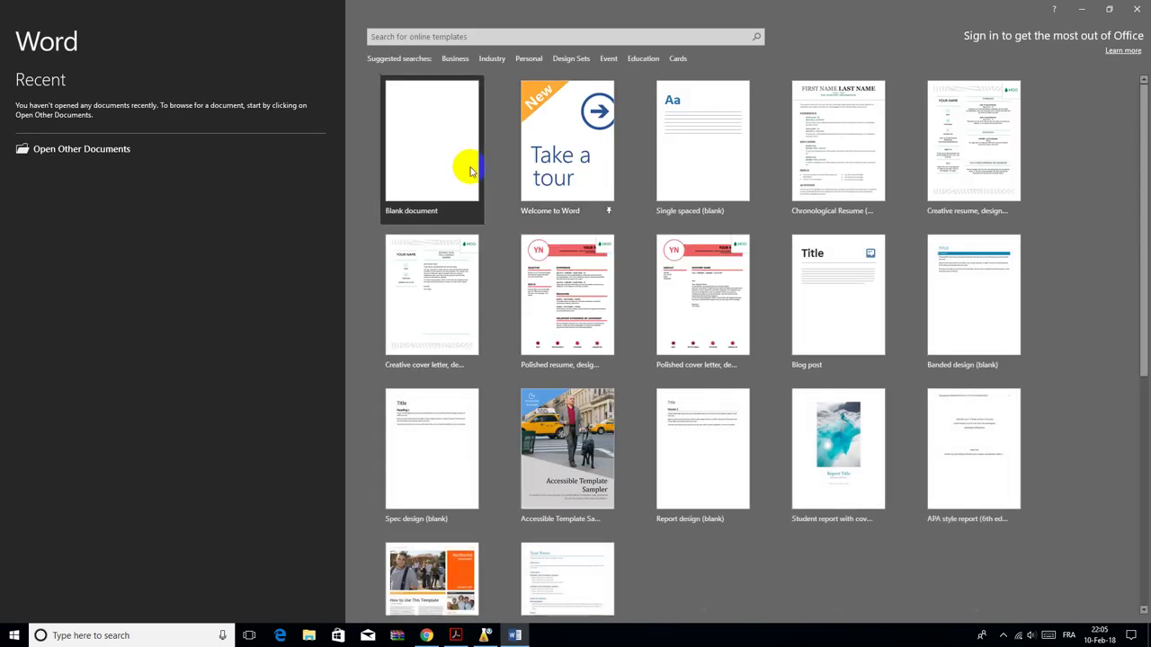
{"action": "left_click", "coordinate": [469, 171]}
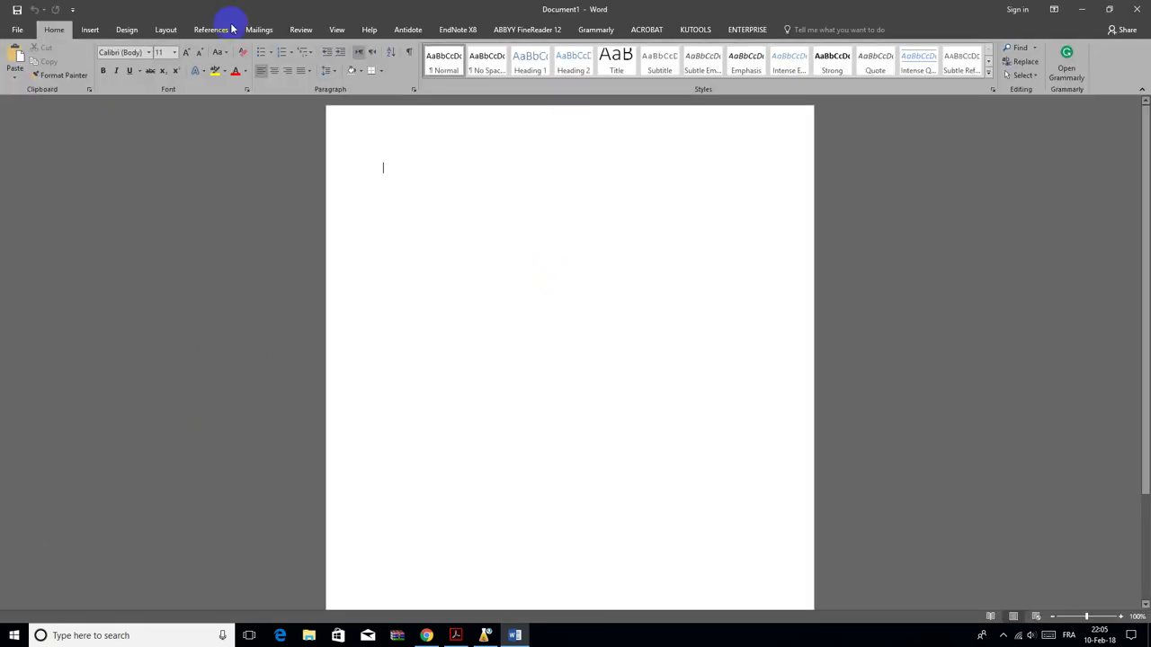
{"action": "left_click", "coordinate": [165, 52]}
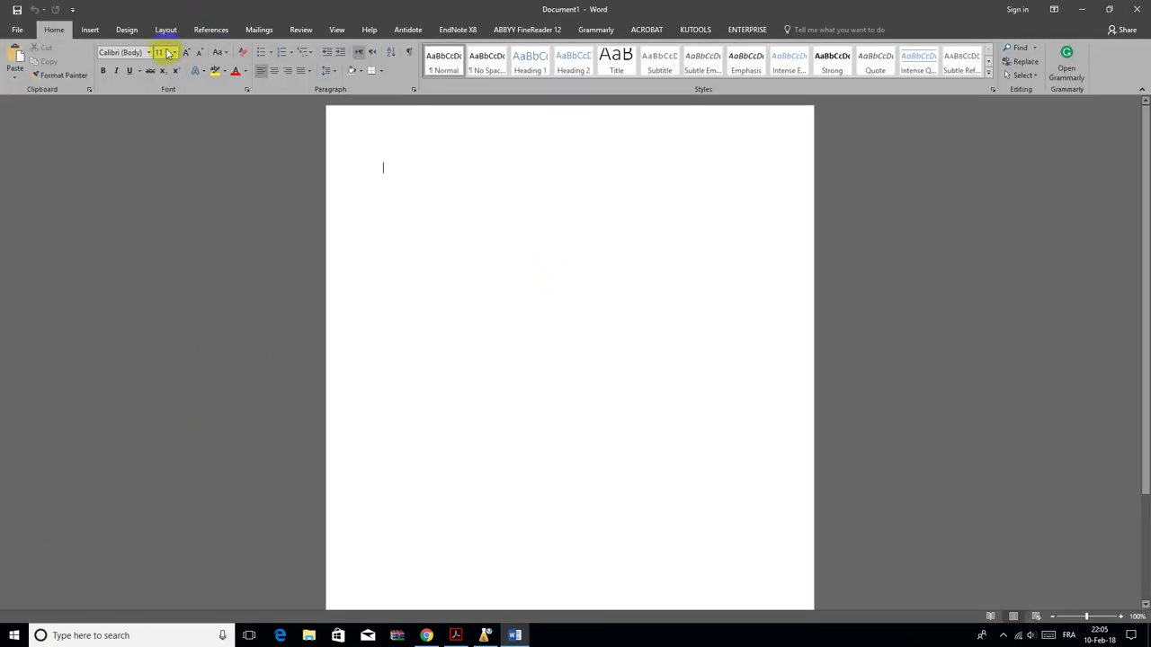
{"action": "left_click", "coordinate": [174, 52]}
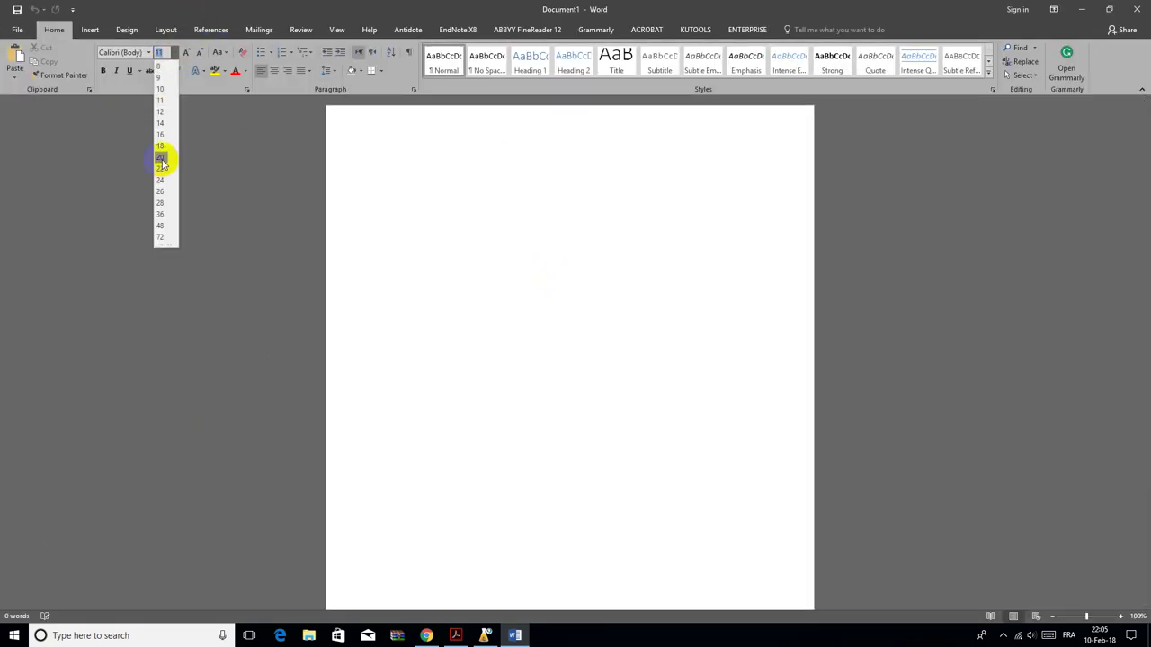
{"action": "left_click", "coordinate": [160, 156]}
{"action": "left_click", "coordinate": [375, 170]}
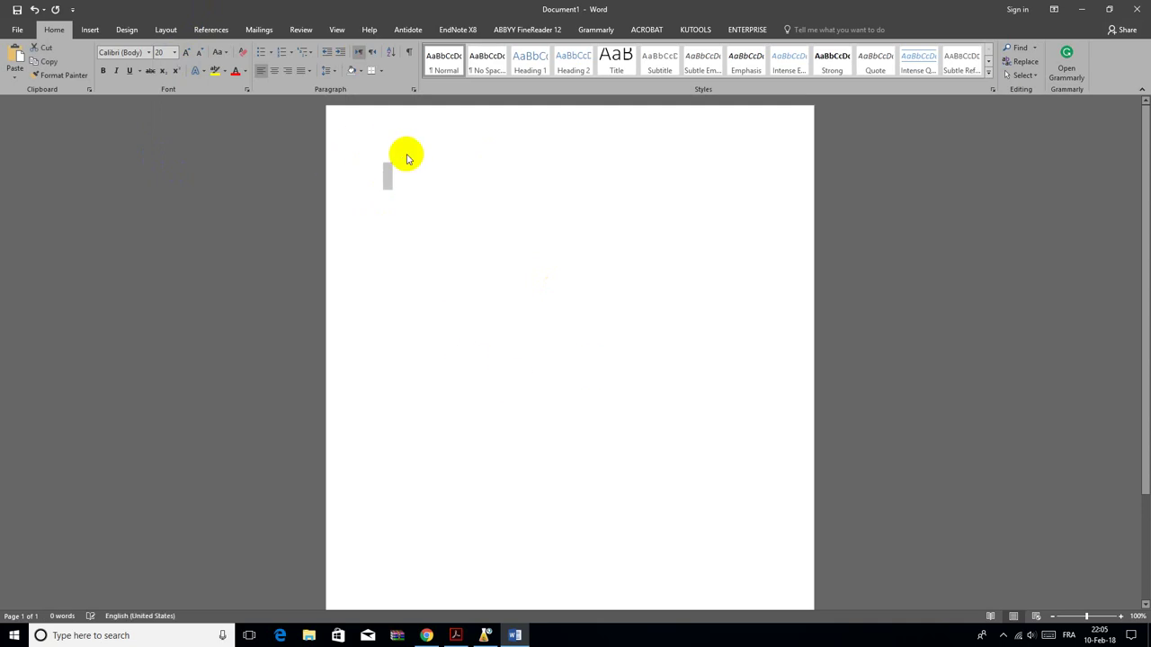
{"action": "left_click", "coordinate": [782, 438]}
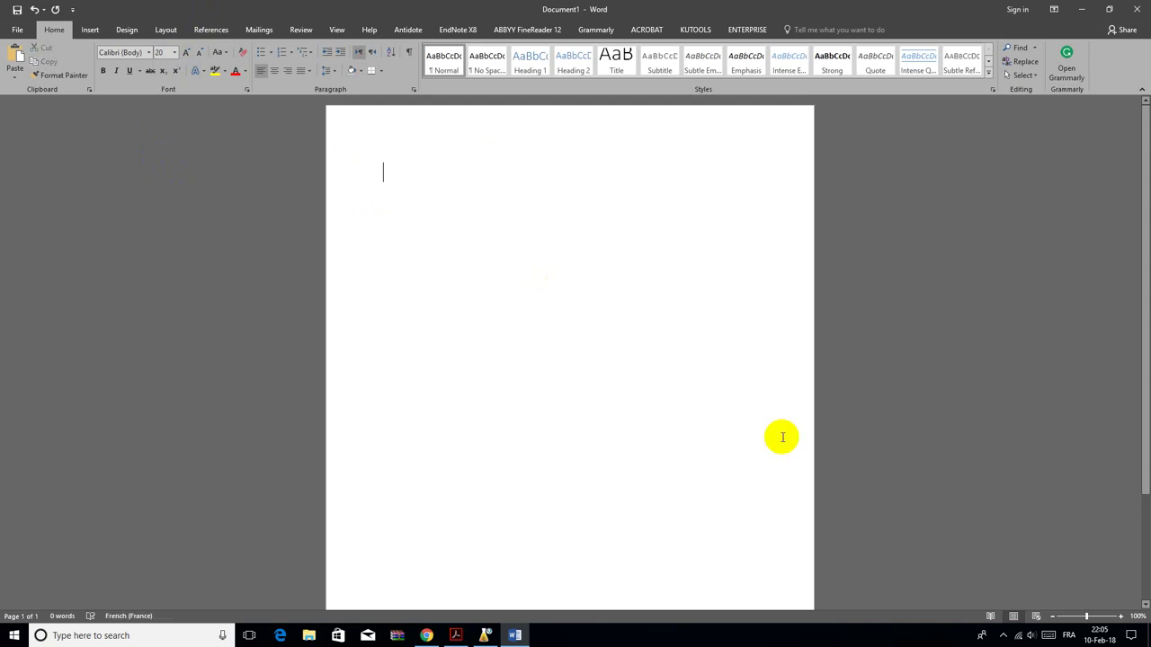
Write "Now you can choose any international journal output styles you want in just one click" with "For example :" on the next line.
{"action": "type", "text": "now yo"}
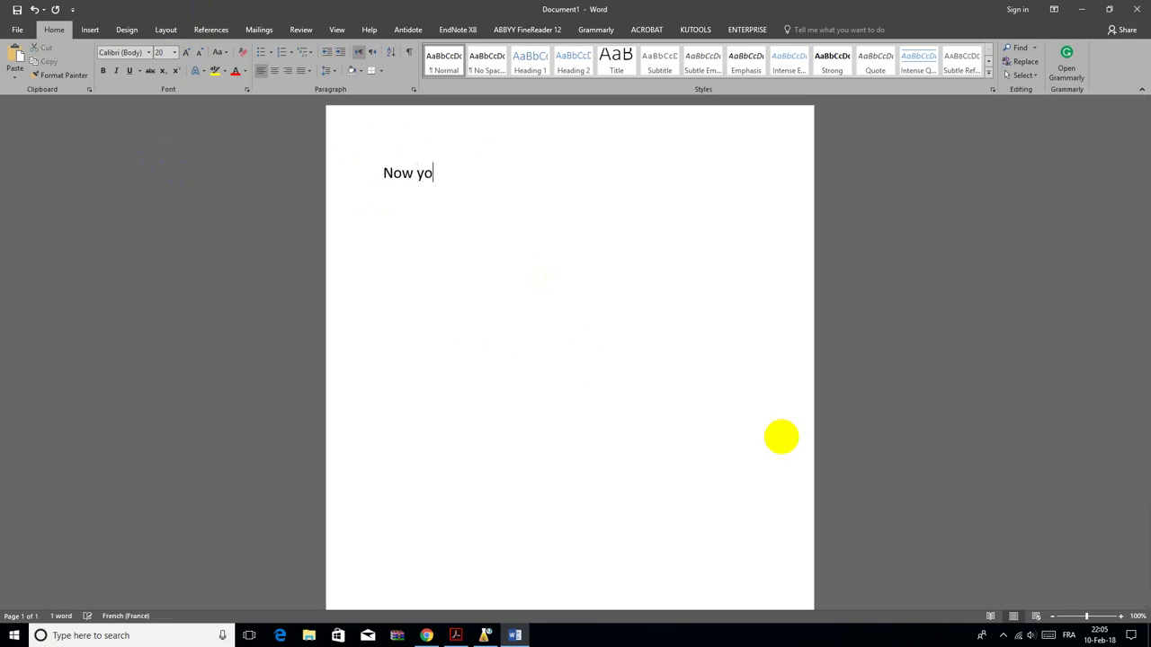
{"action": "type", "text": "u can choose an"}
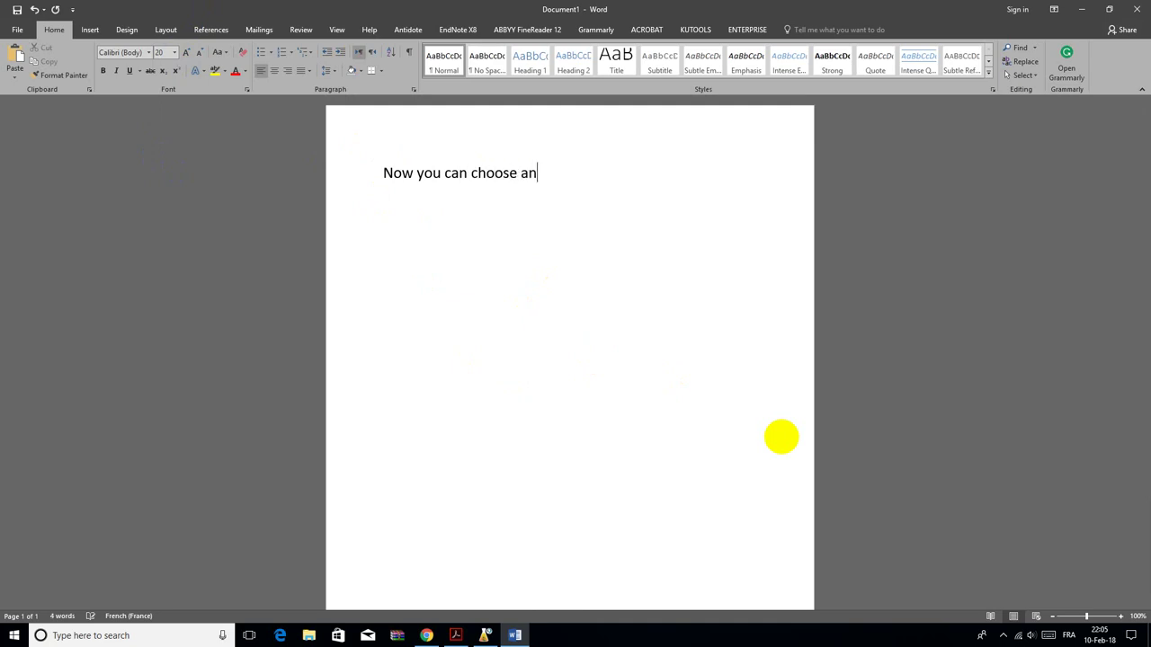
{"action": "type", "text": "y international journal output"}
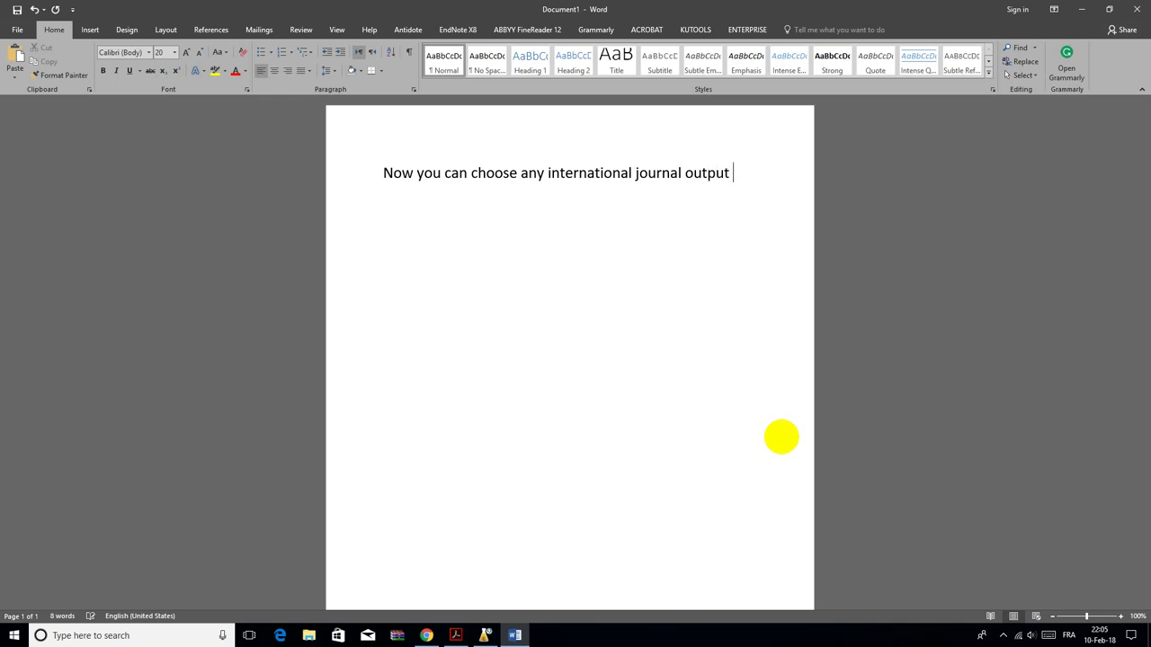
{"action": "type", "text": "styles "}
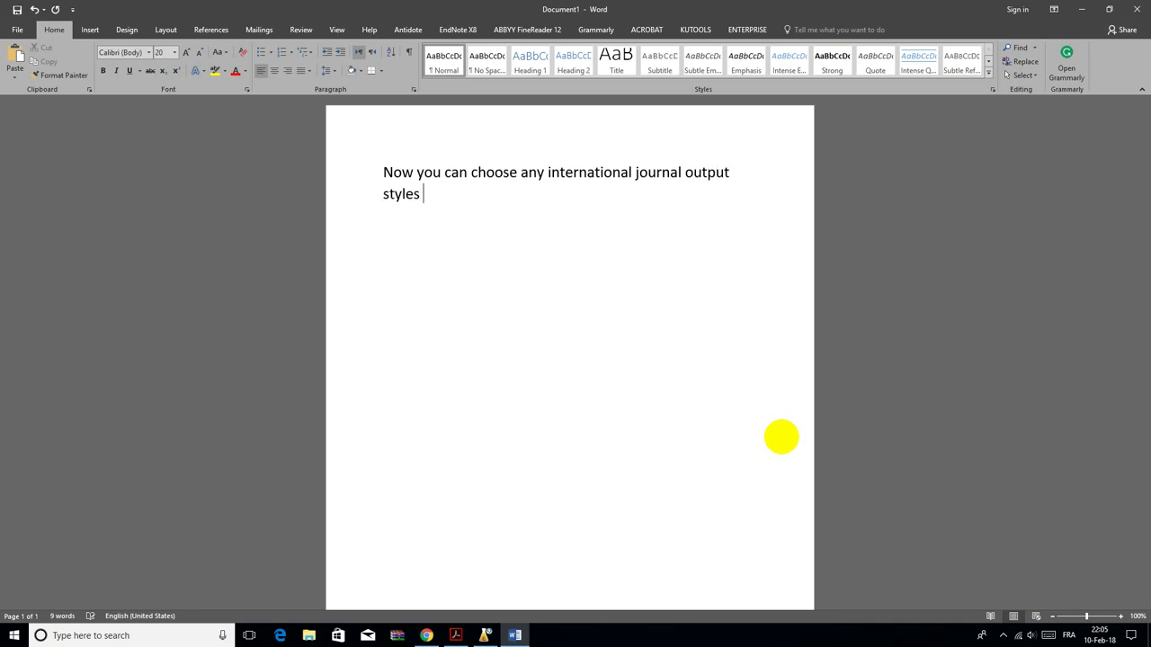
{"action": "type", "text": "you want in just one click"}
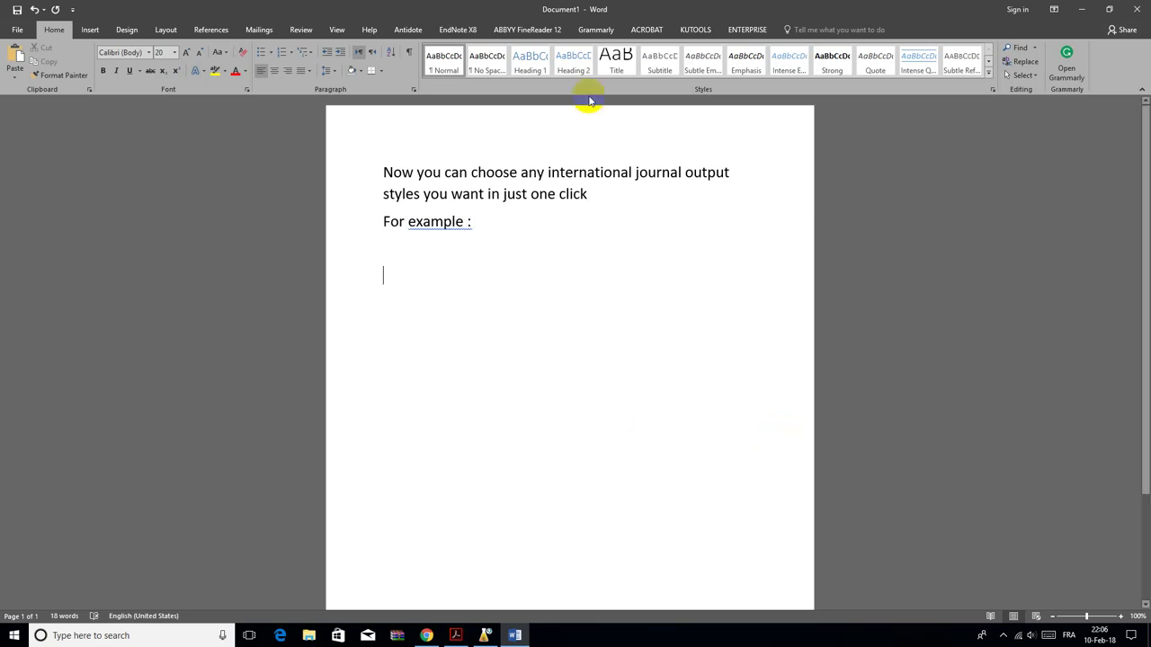
Minimize the Word document and launch EndNote from the desktop.
{"action": "left_click", "coordinate": [1080, 8]}
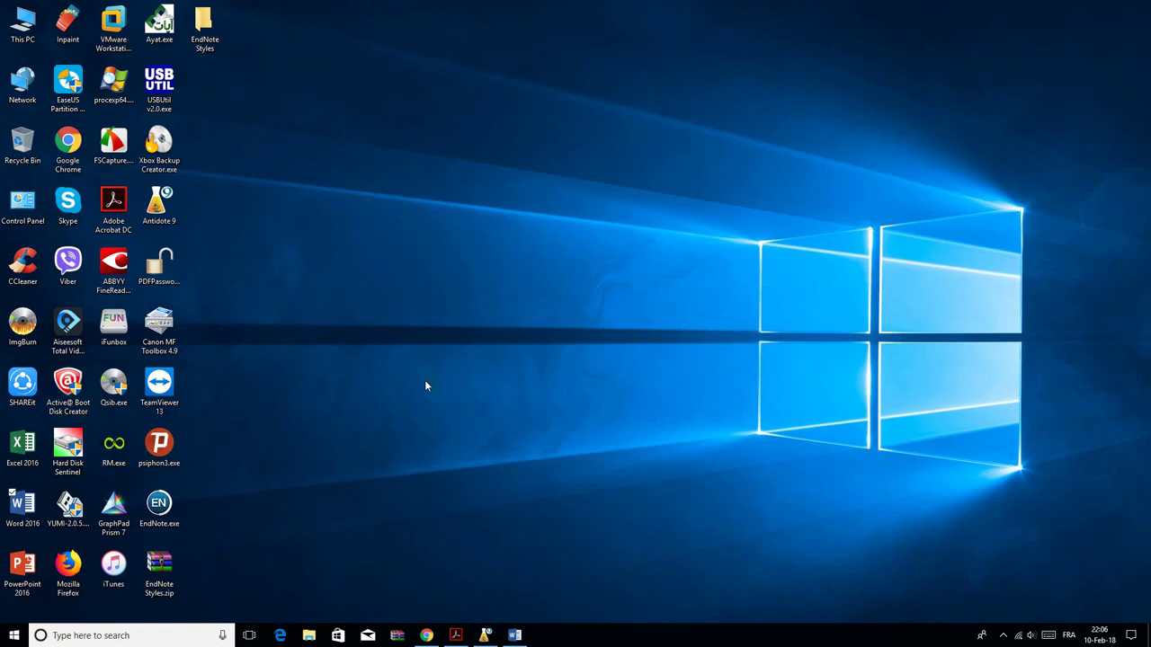
{"action": "double_click", "coordinate": [154, 511]}
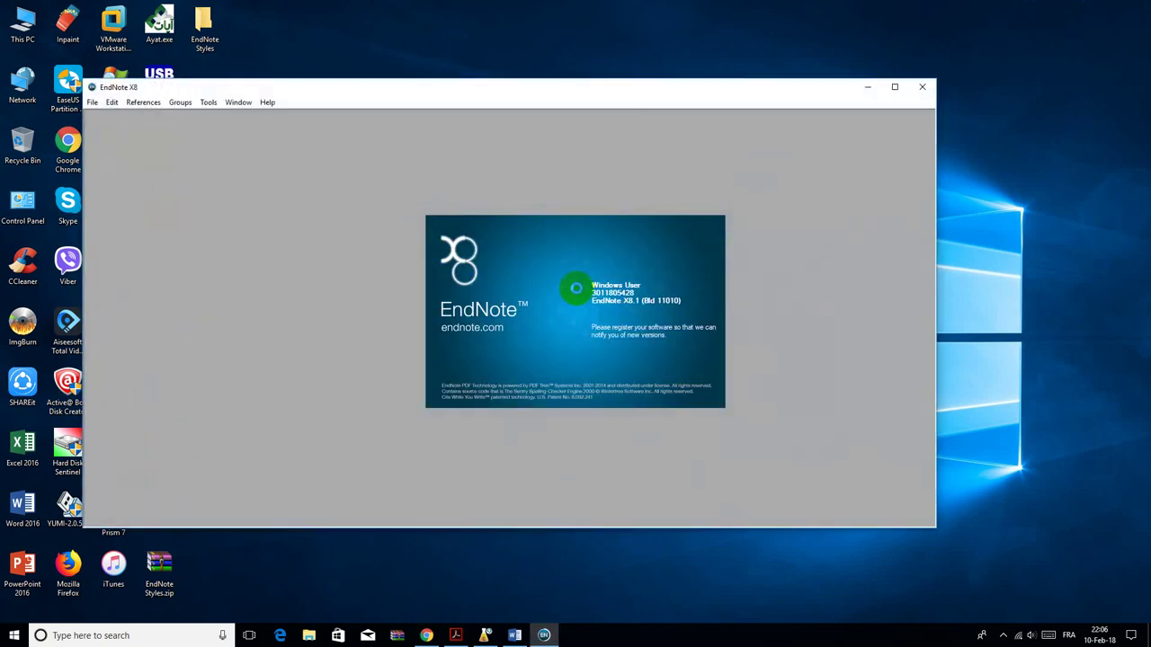
Decline the EndNote X8.2 update and select the 2017 "Phenolic Compounds" reference in the library.
{"action": "left_click", "coordinate": [598, 286]}
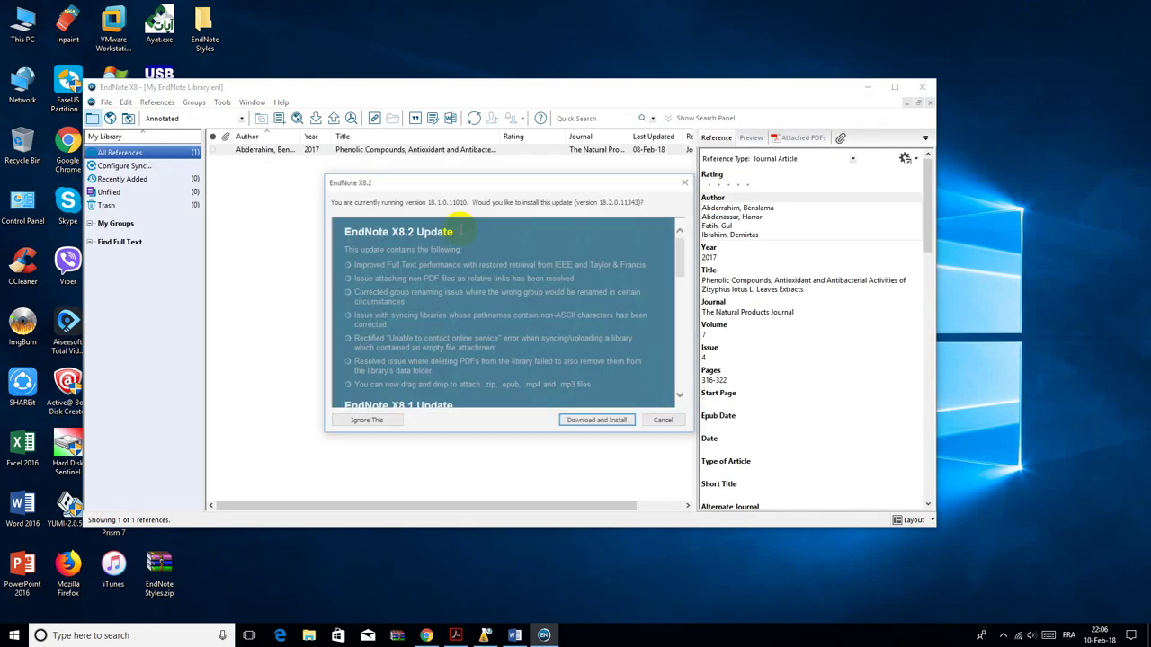
{"action": "left_click", "coordinate": [662, 420]}
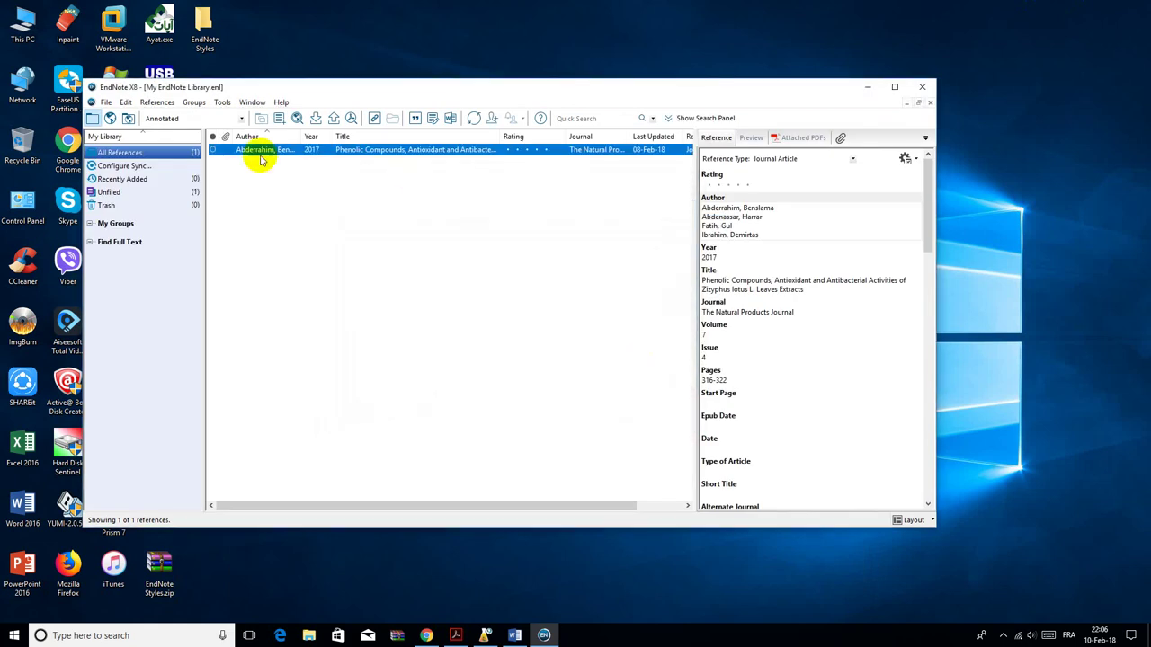
{"action": "left_click", "coordinate": [213, 151]}
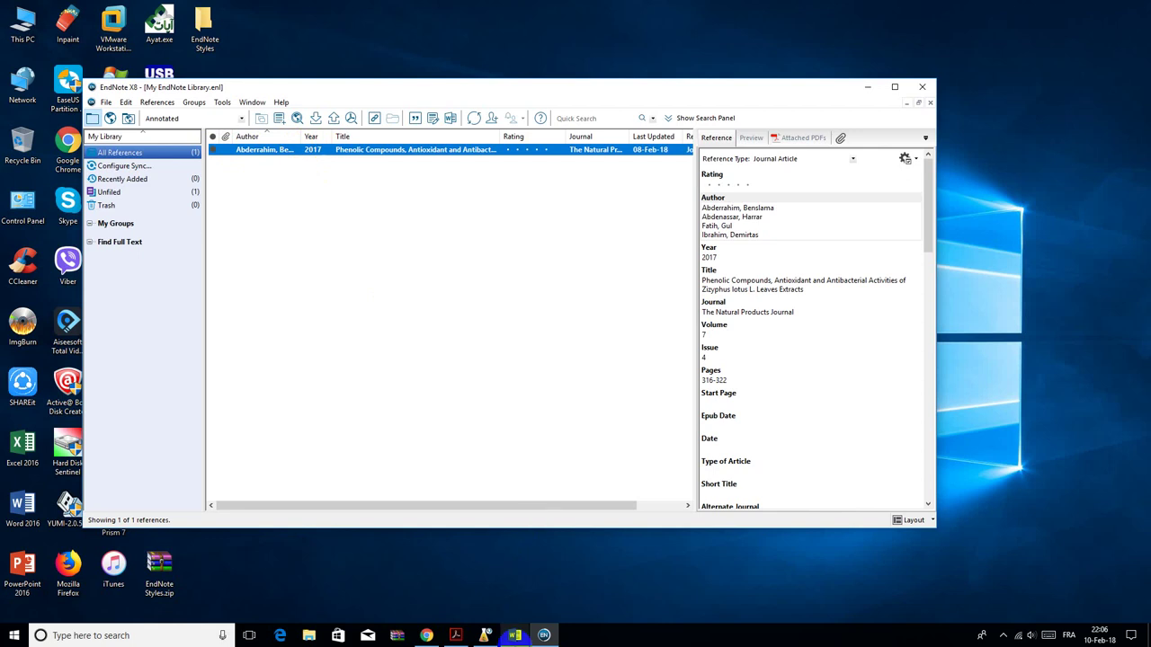
Switch back to the Word document and bring up its EndNote X8 commands.
{"action": "left_click", "coordinate": [514, 636]}
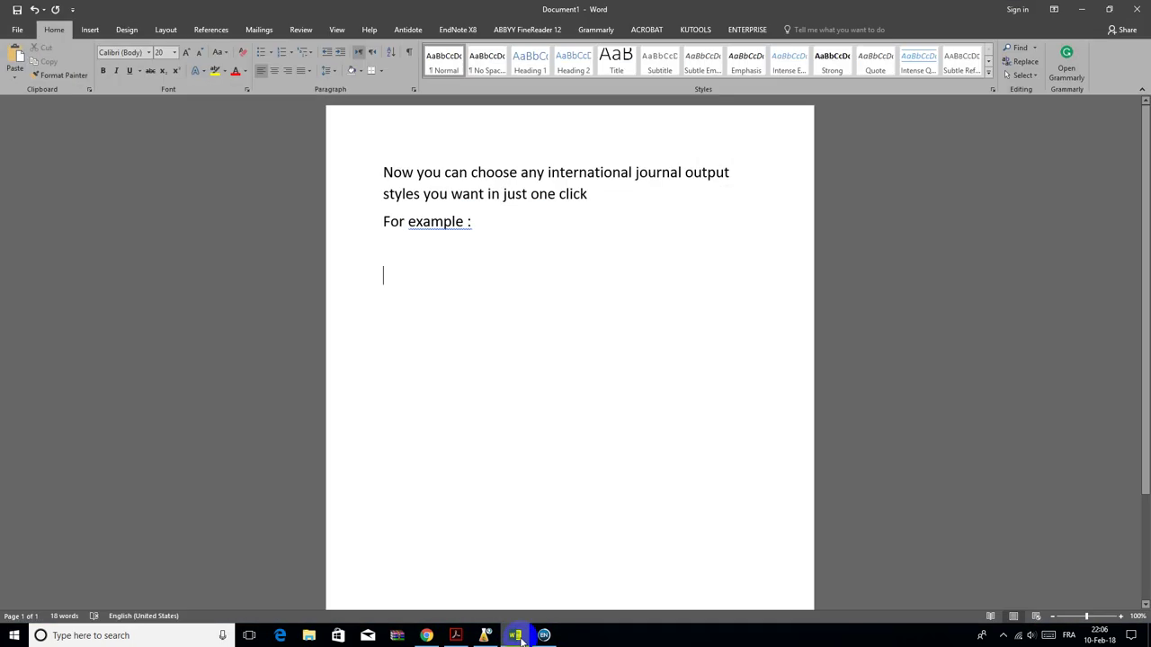
{"action": "left_click", "coordinate": [463, 33]}
{"action": "left_click", "coordinate": [18, 72]}
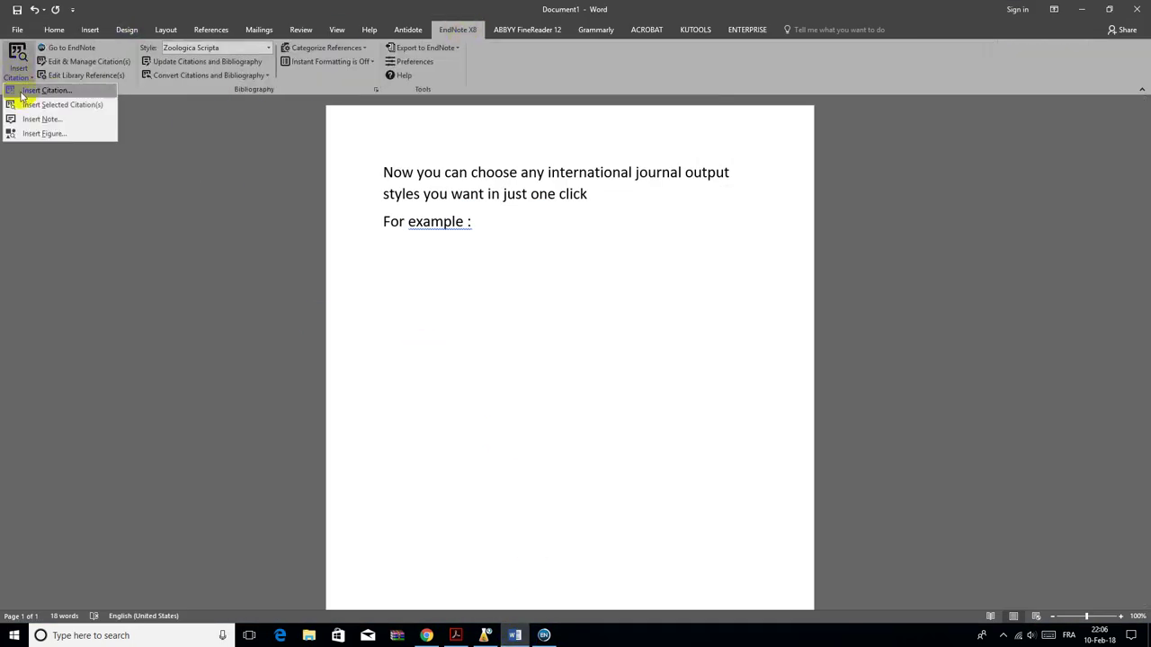
{"action": "left_click", "coordinate": [61, 90]}
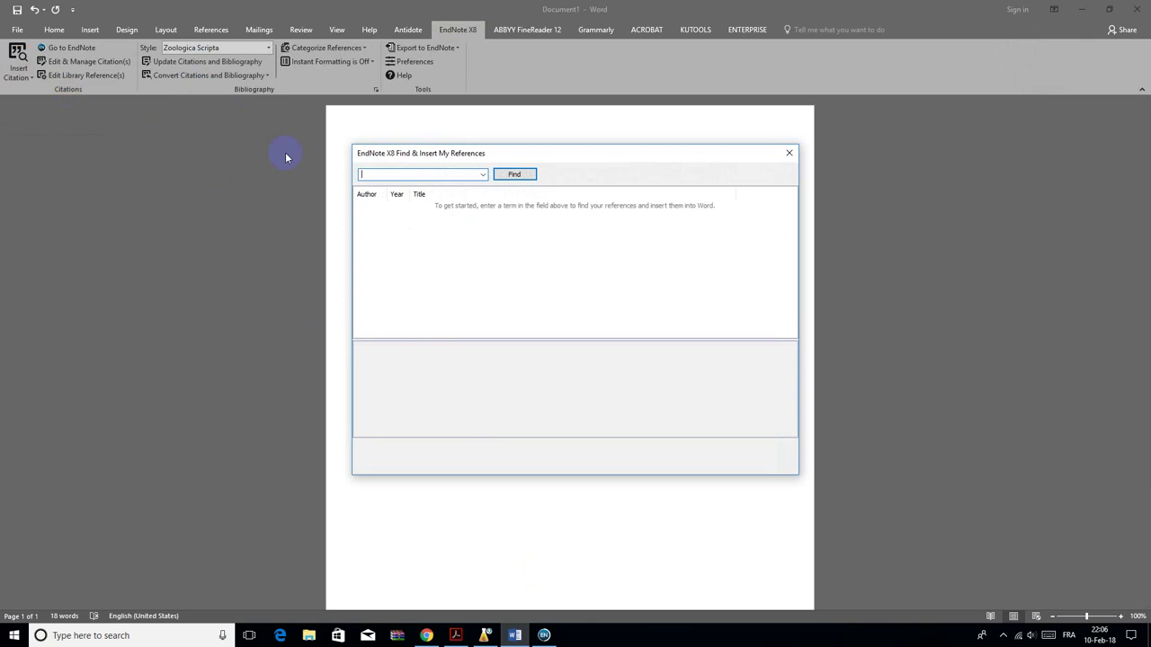
{"action": "left_click", "coordinate": [790, 153]}
Insert the citation selected in EndNote on the empty line below "For example :".
{"action": "left_click", "coordinate": [14, 76]}
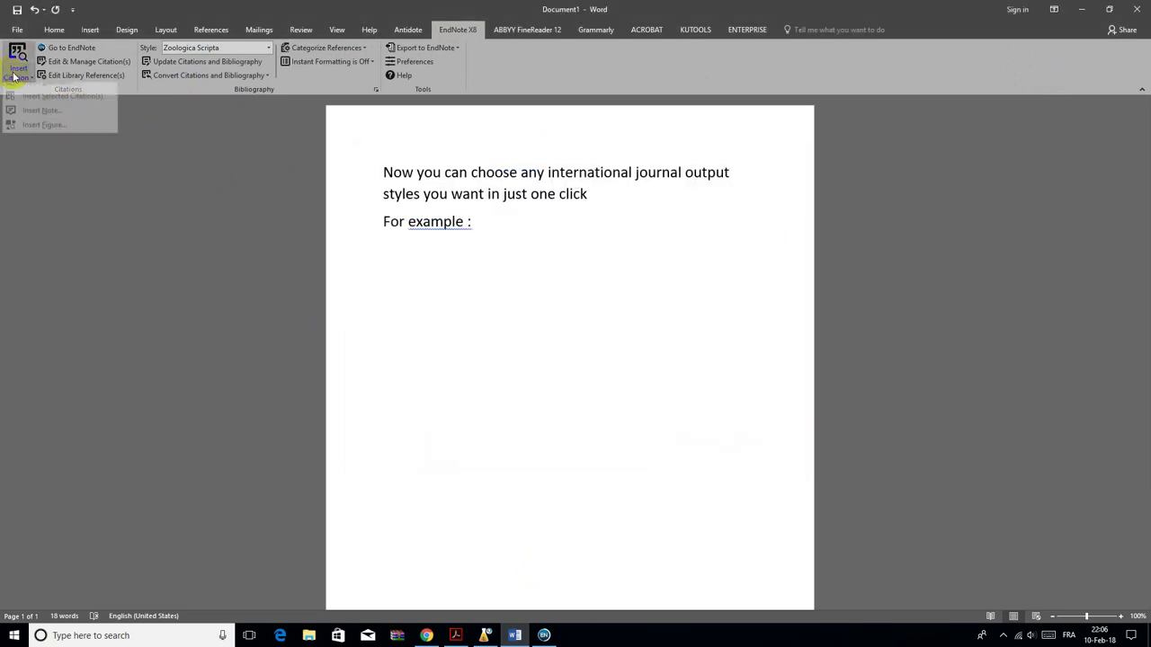
{"action": "left_click", "coordinate": [78, 105]}
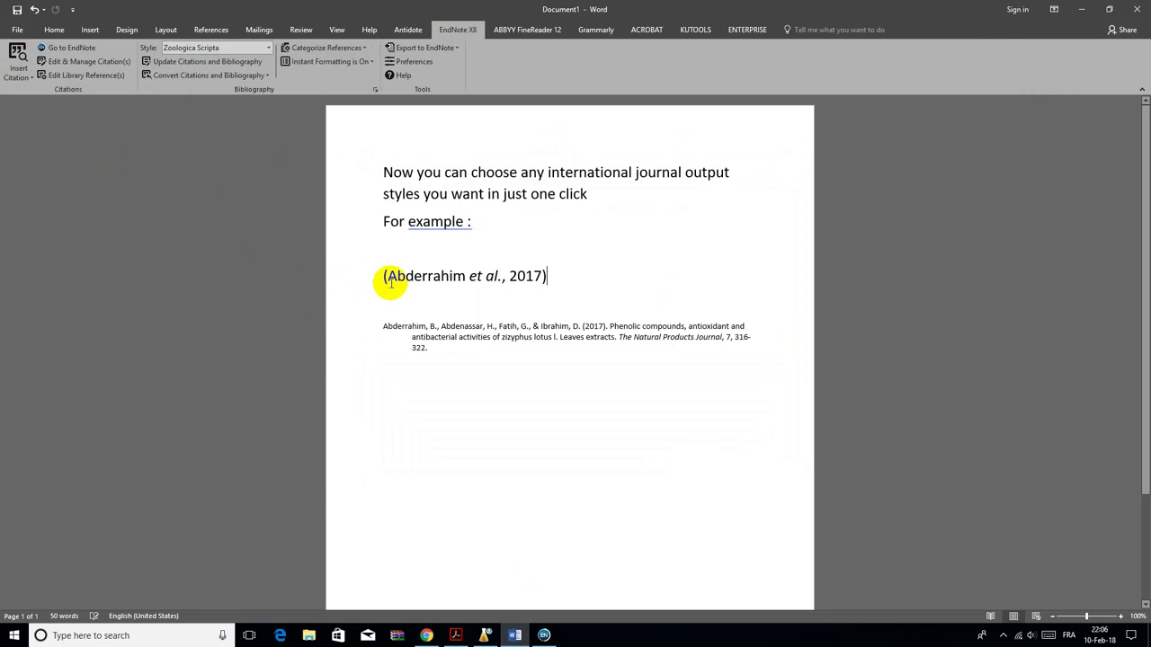
Set the font size of the inserted citation and its bibliography entry to 20.
{"action": "left_click_drag", "start_coordinate": [475, 304], "coordinate": [506, 355]}
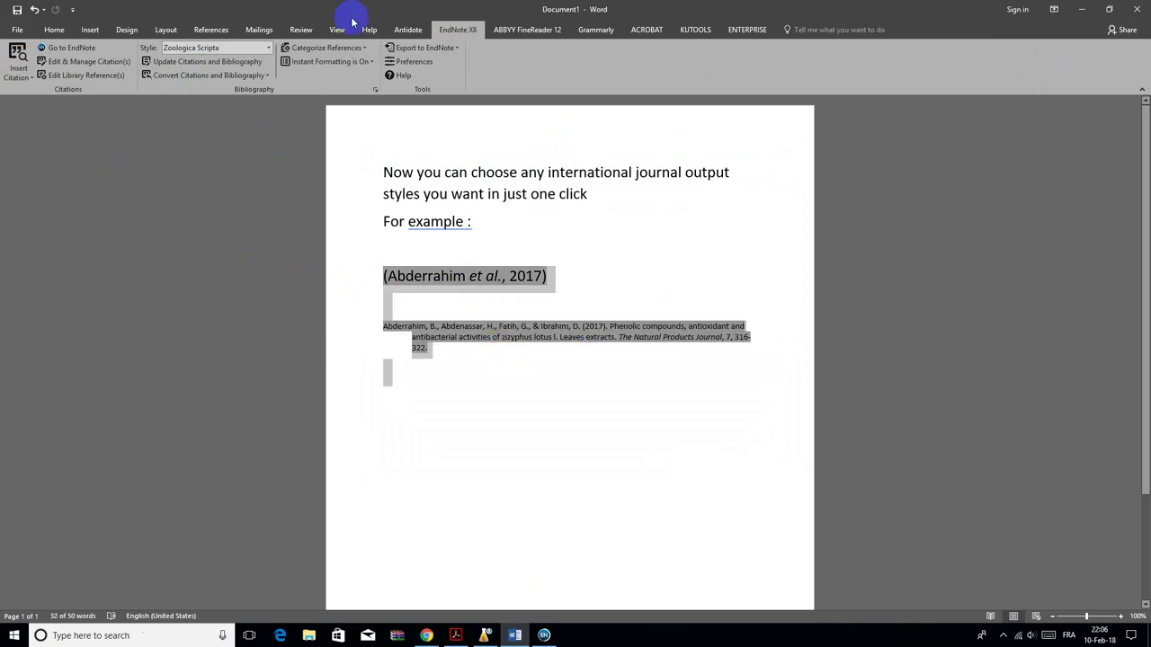
{"action": "left_click", "coordinate": [54, 30]}
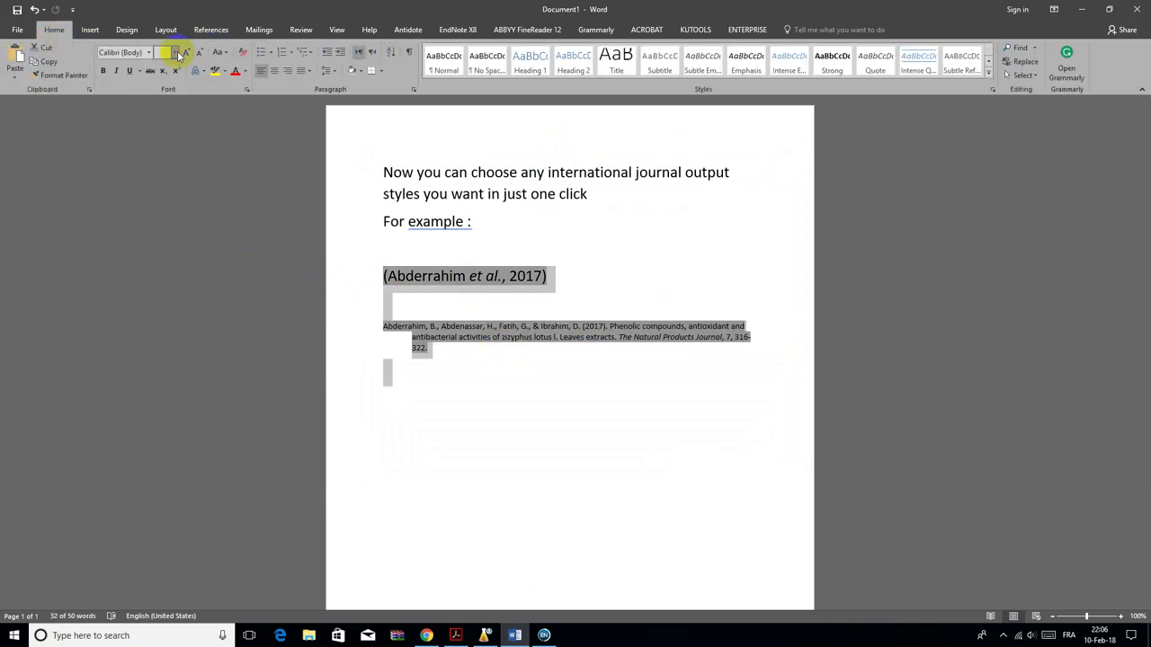
{"action": "left_click", "coordinate": [174, 52]}
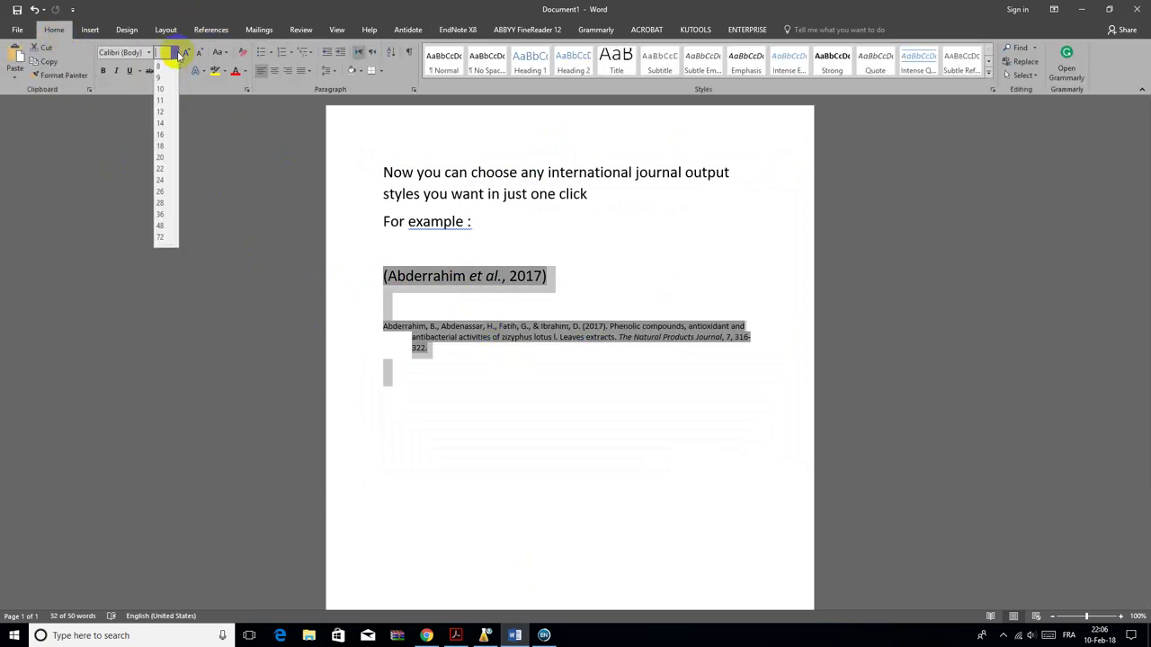
{"action": "left_click", "coordinate": [160, 160]}
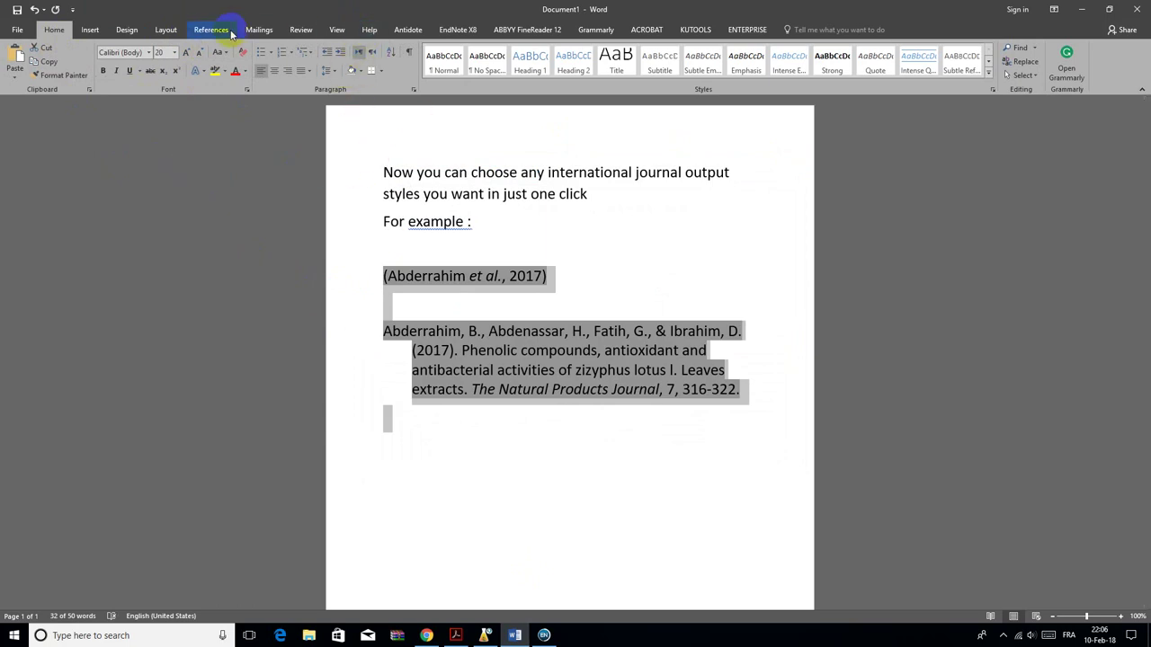
Add the line "Now I will choose another style" below "For example :" and bring the EndNote X8 commands back up.
{"action": "left_click", "coordinate": [454, 28]}
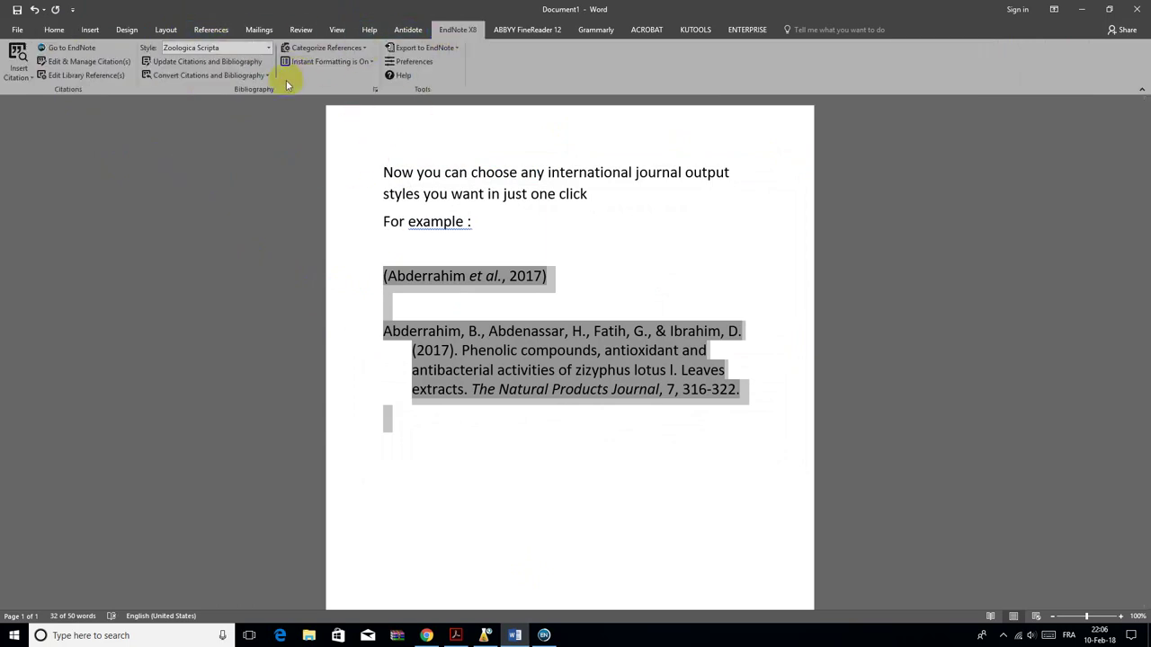
{"action": "left_click", "coordinate": [479, 220]}
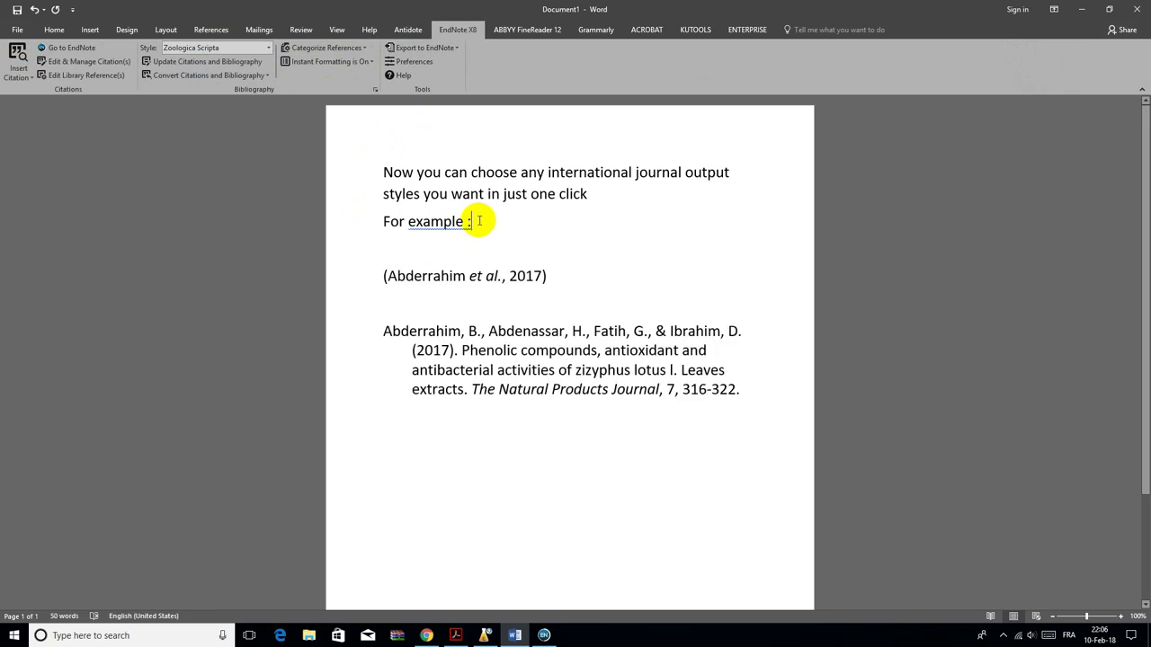
{"action": "key", "text": "Return"}
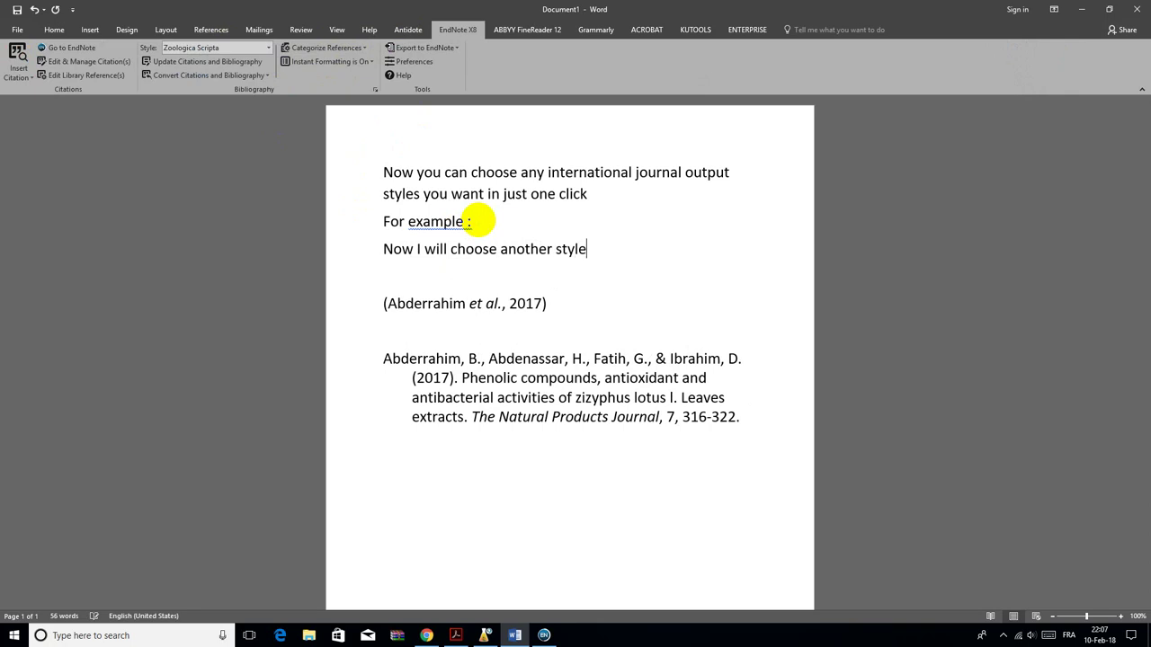
Reformat the citation and bibliography with the Bioinformatics output style from the full EndNote style list.
{"action": "left_click_drag", "start_coordinate": [381, 296], "coordinate": [693, 387]}
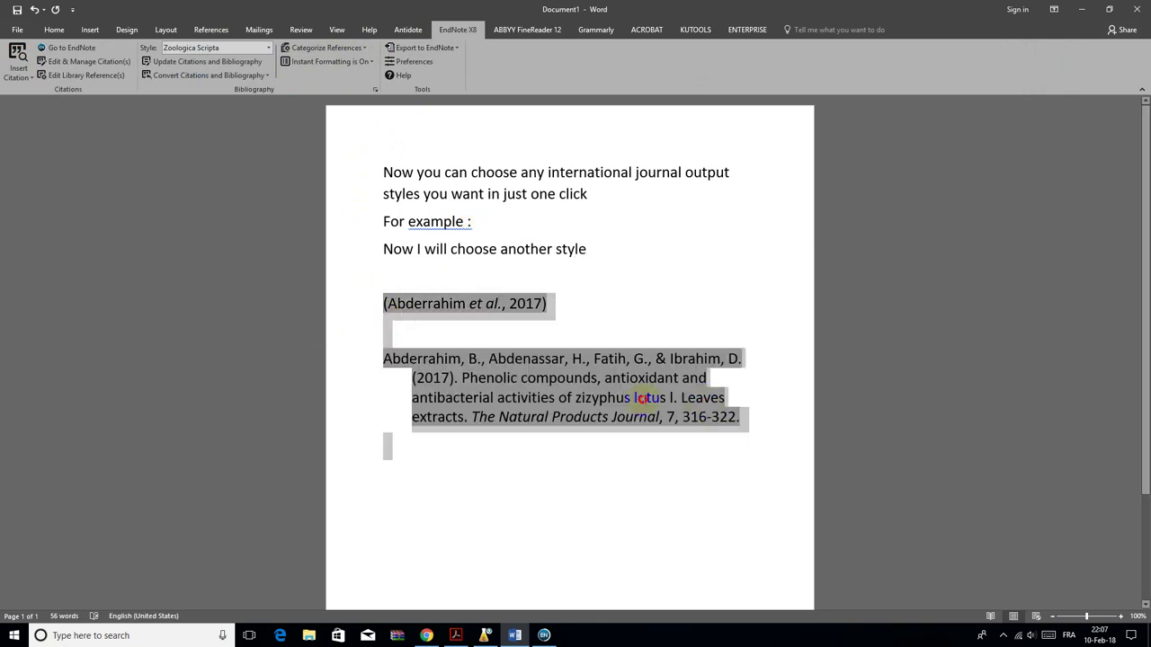
{"action": "left_click", "coordinate": [267, 48]}
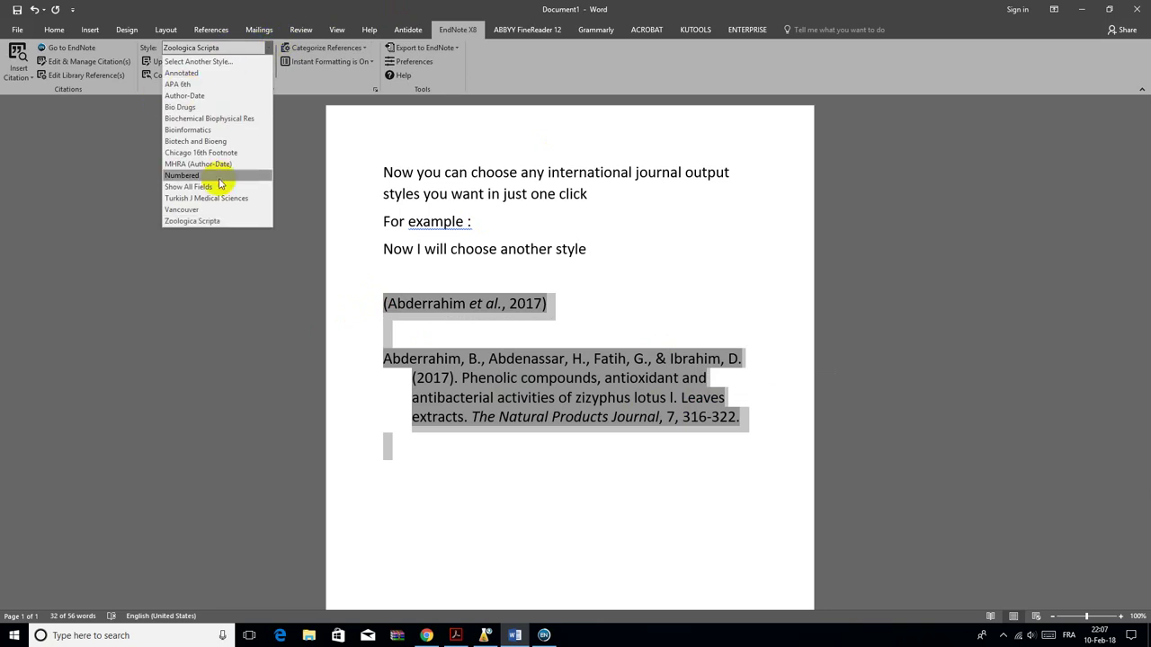
{"action": "left_click", "coordinate": [193, 46]}
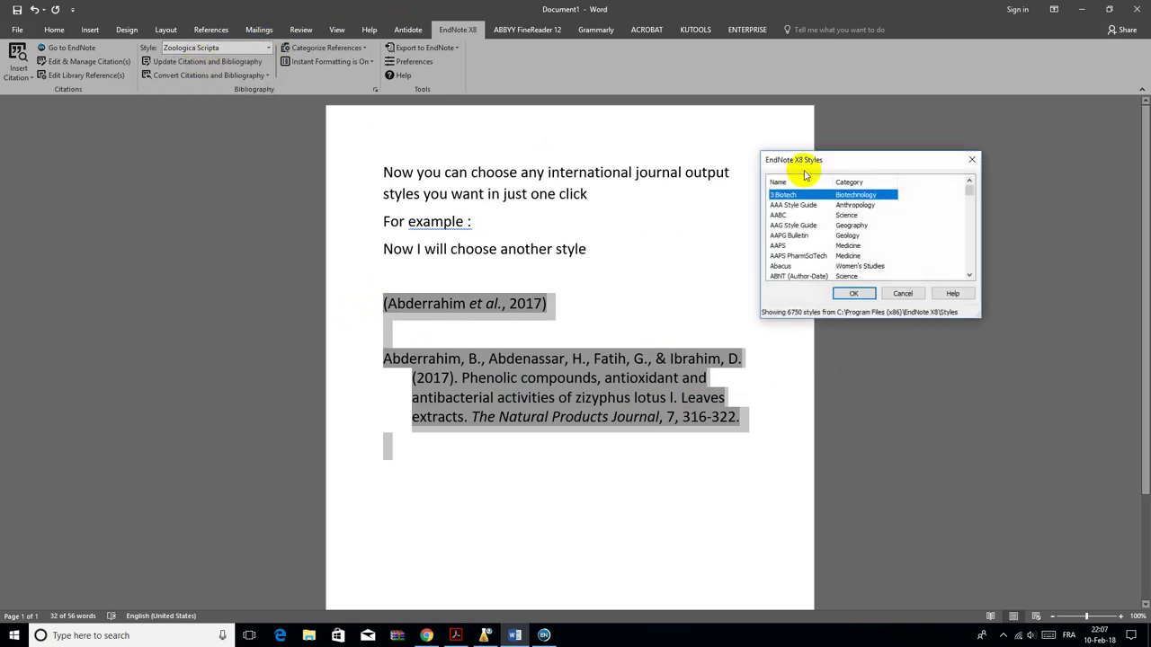
{"action": "left_click_drag", "start_coordinate": [799, 155], "coordinate": [873, 129]}
{"action": "left_click", "coordinate": [865, 195]}
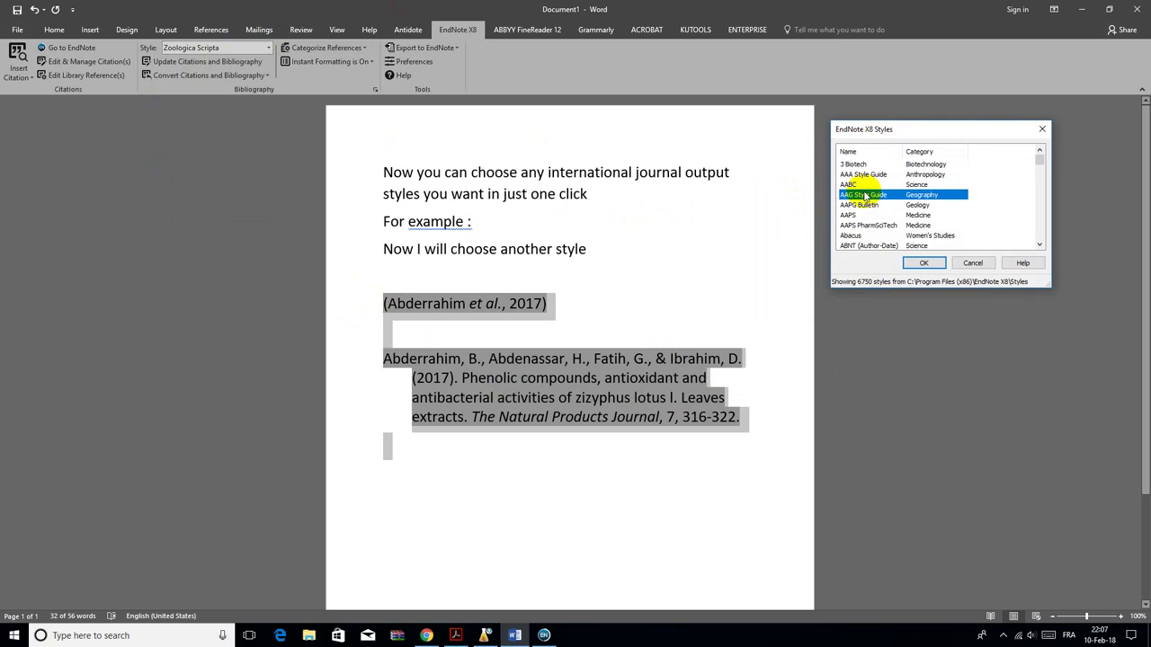
{"action": "type", "text": "bio"}
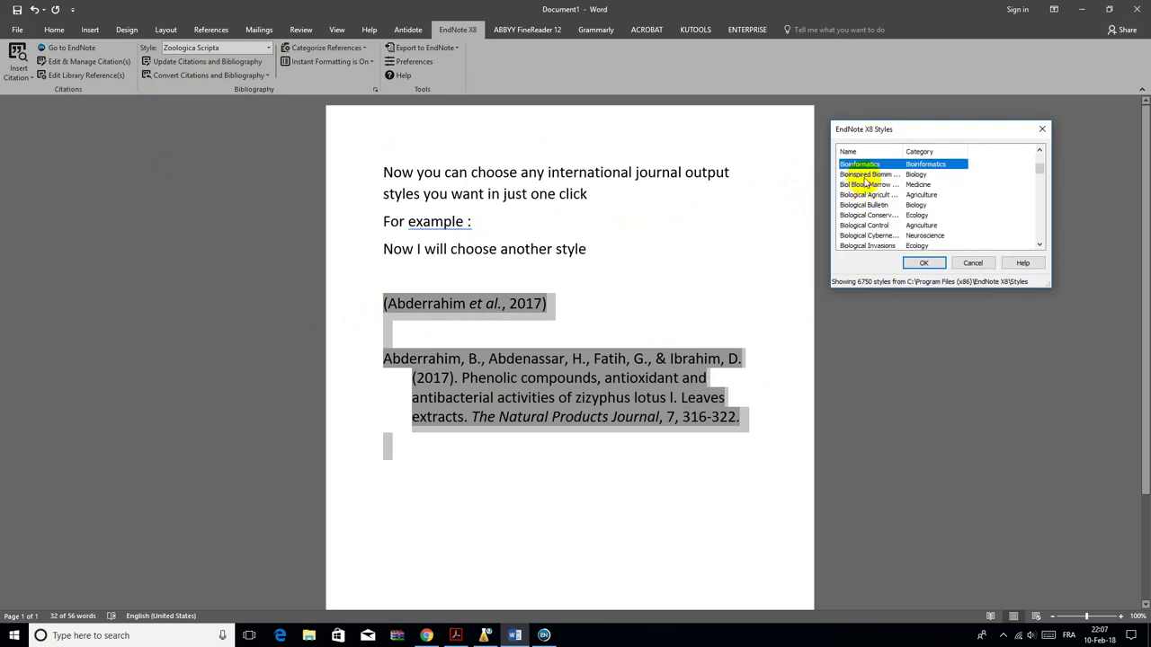
{"action": "left_click", "coordinate": [923, 263]}
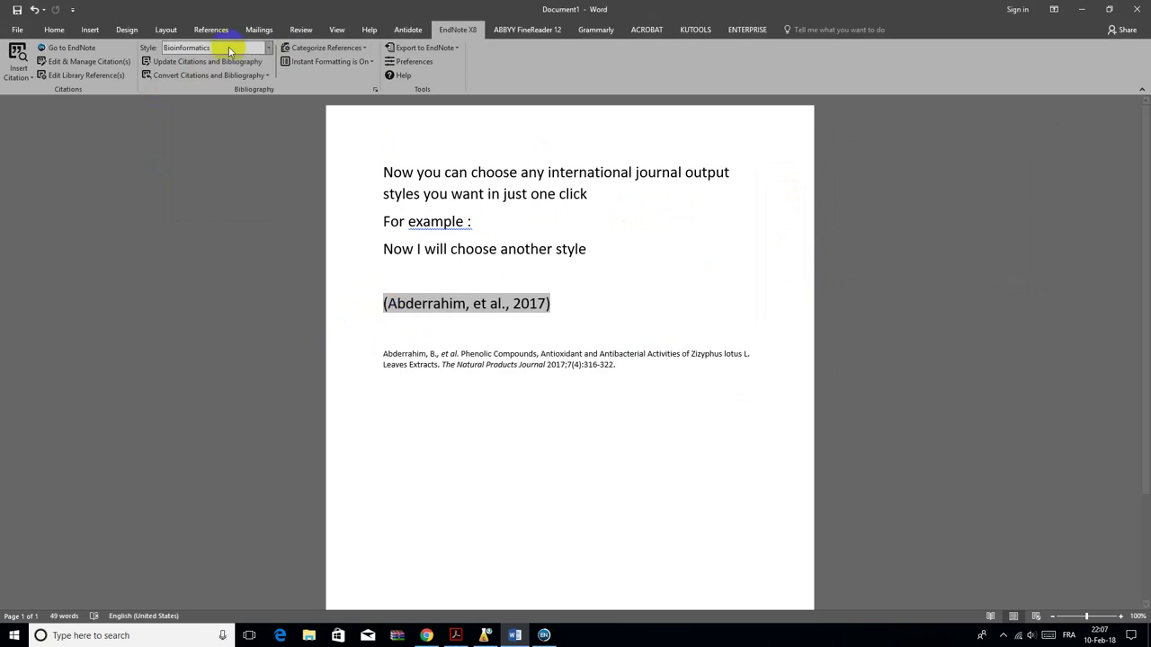
Change the document's output style to Biochemical Biophysical Res, picked from the full EndNote style list.
{"action": "left_click", "coordinate": [268, 48]}
{"action": "left_click", "coordinate": [237, 62]}
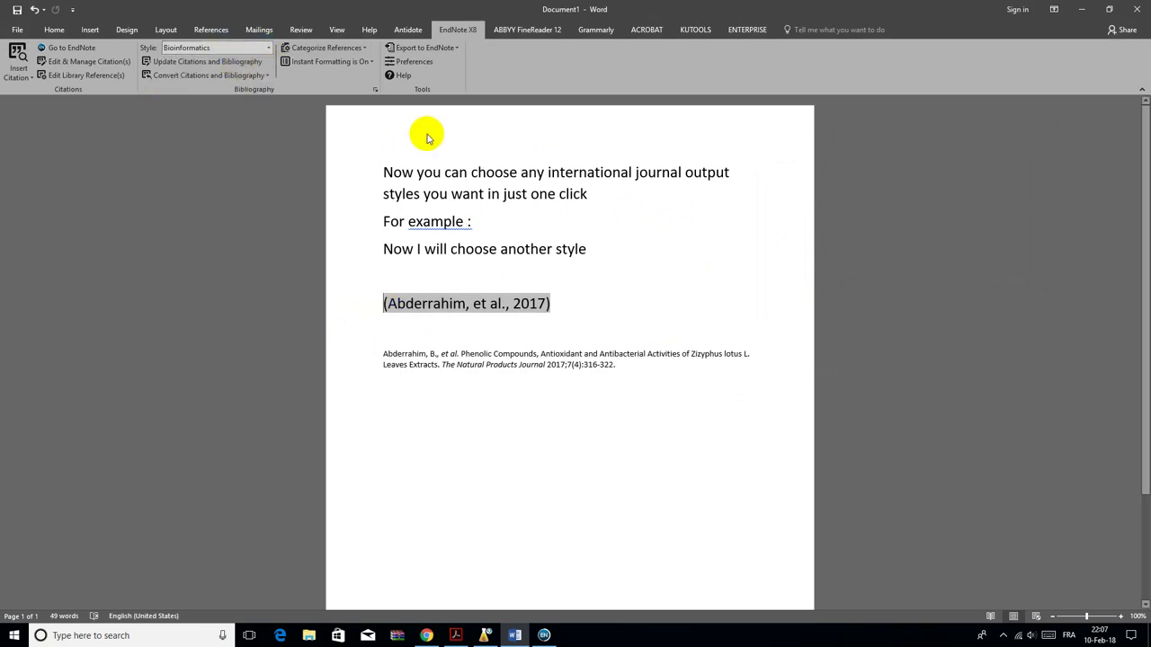
{"action": "left_click", "coordinate": [916, 225]}
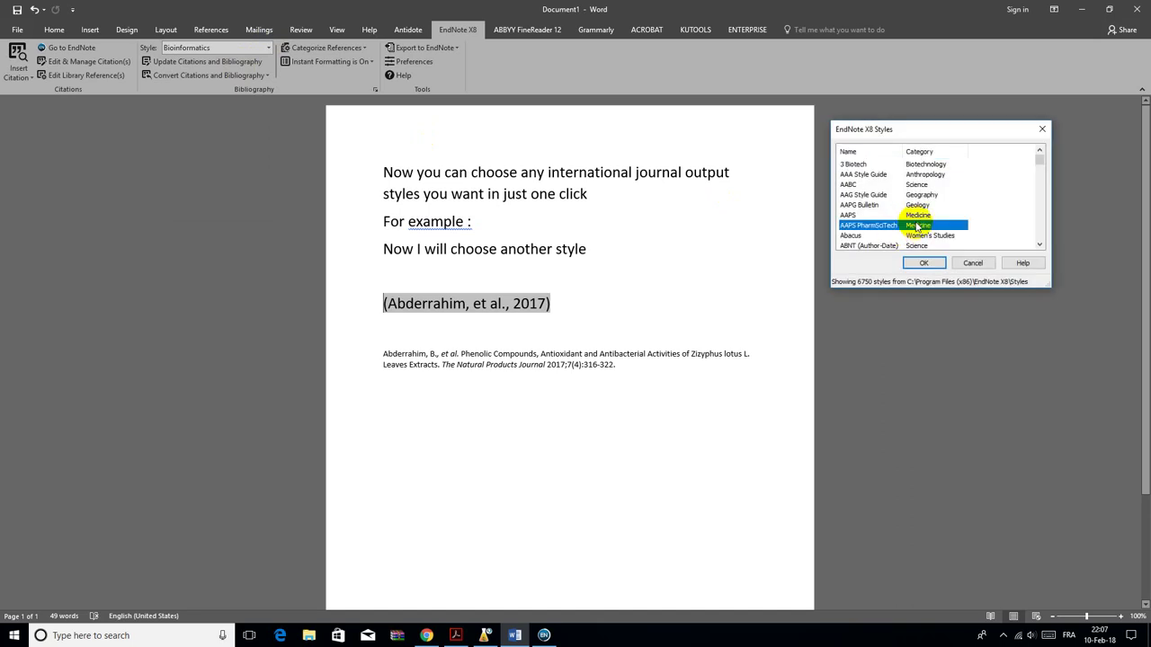
{"action": "scroll", "coordinate": [917, 224], "scroll_direction": "down", "scroll_amount": 10}
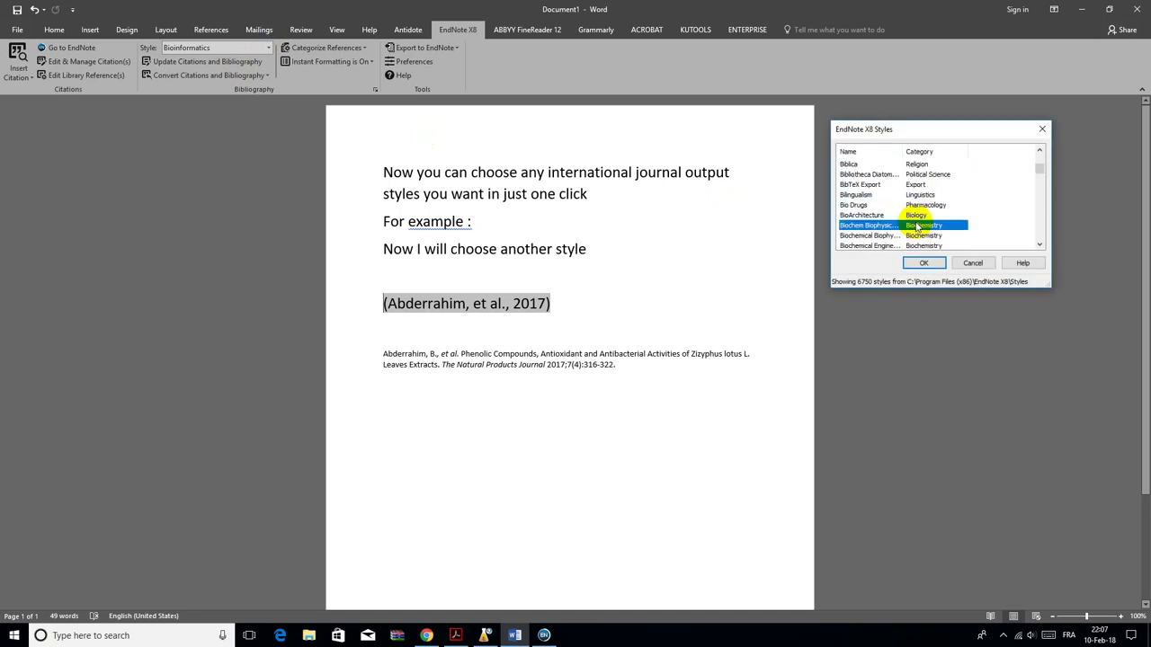
{"action": "left_click", "coordinate": [881, 236]}
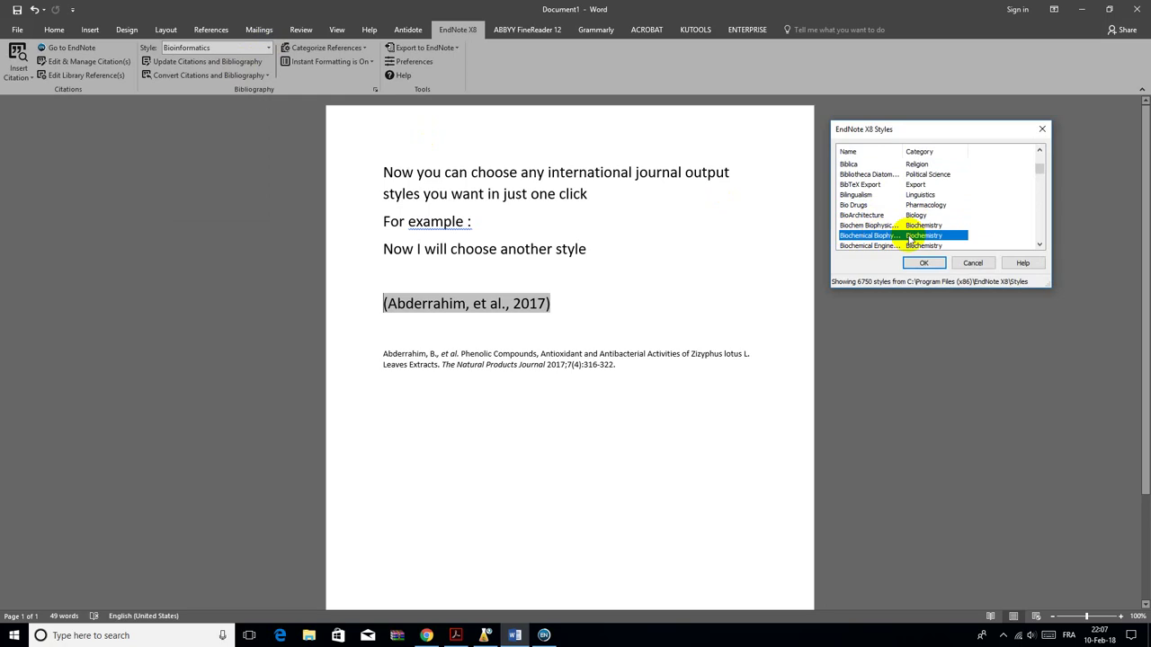
{"action": "left_click", "coordinate": [926, 263]}
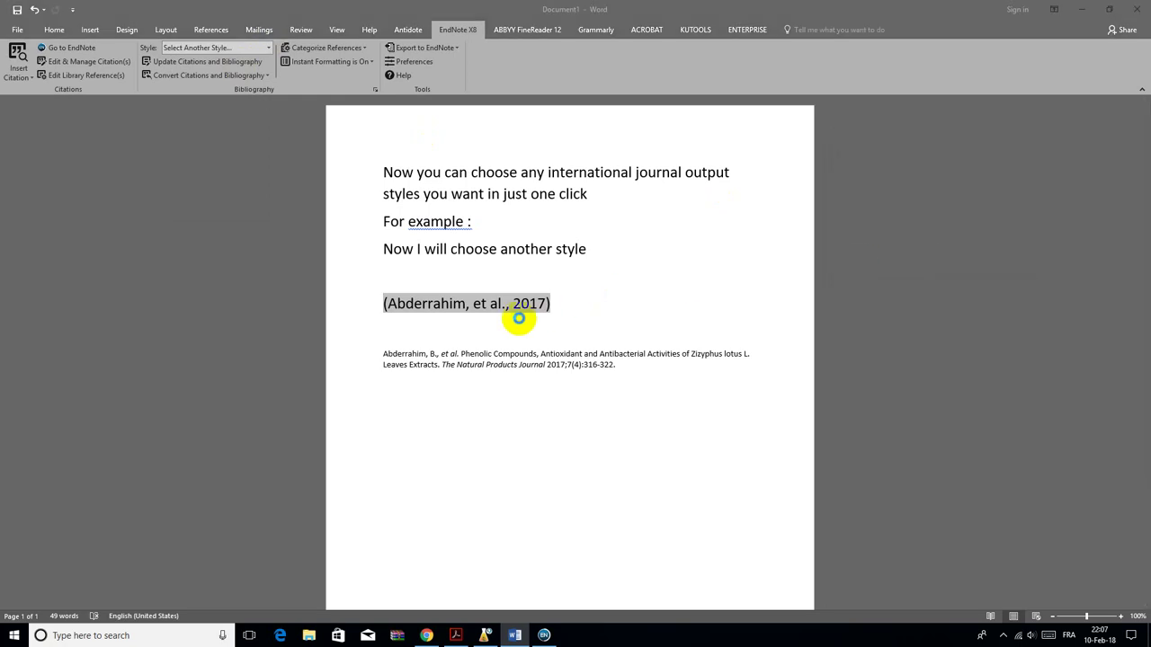
Open the full EndNote style list again to choose another output style.
{"action": "left_click", "coordinate": [270, 53]}
{"action": "left_click", "coordinate": [236, 49]}
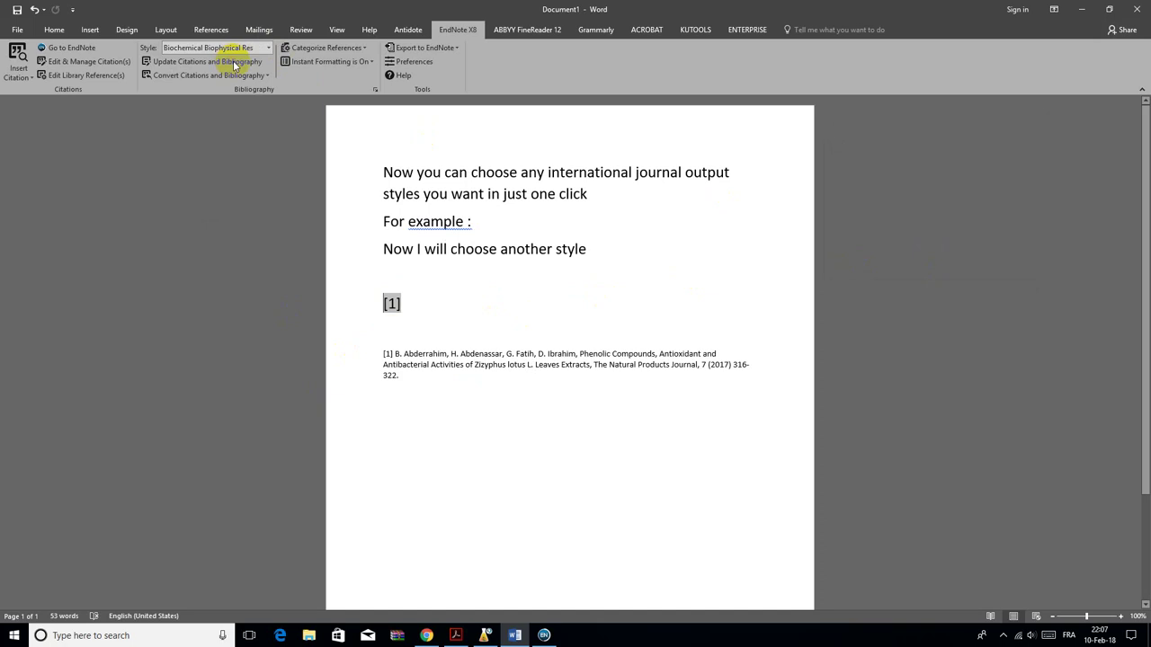